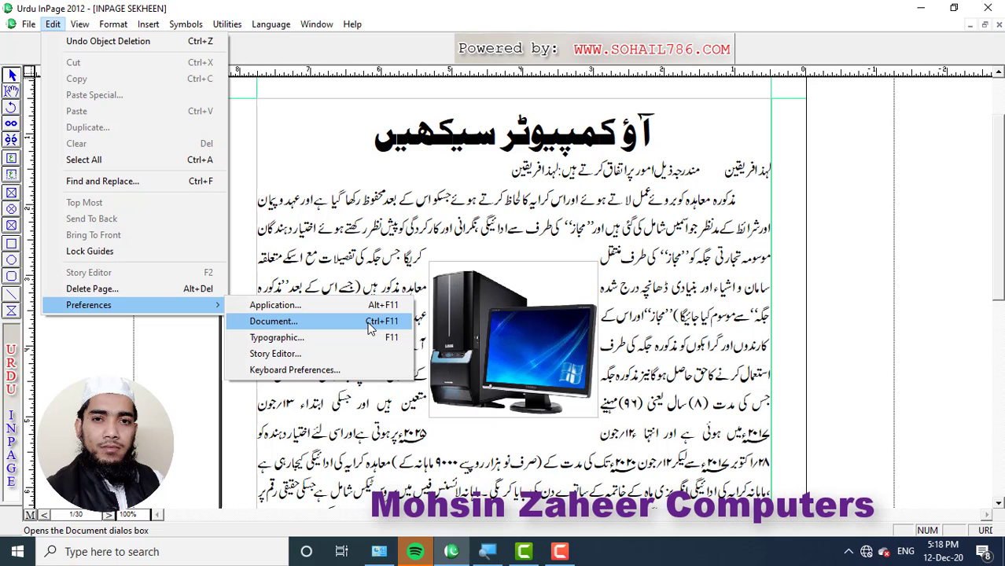
Review the general measurement unit choices in the document preferences and keep Inches
click(332, 323)
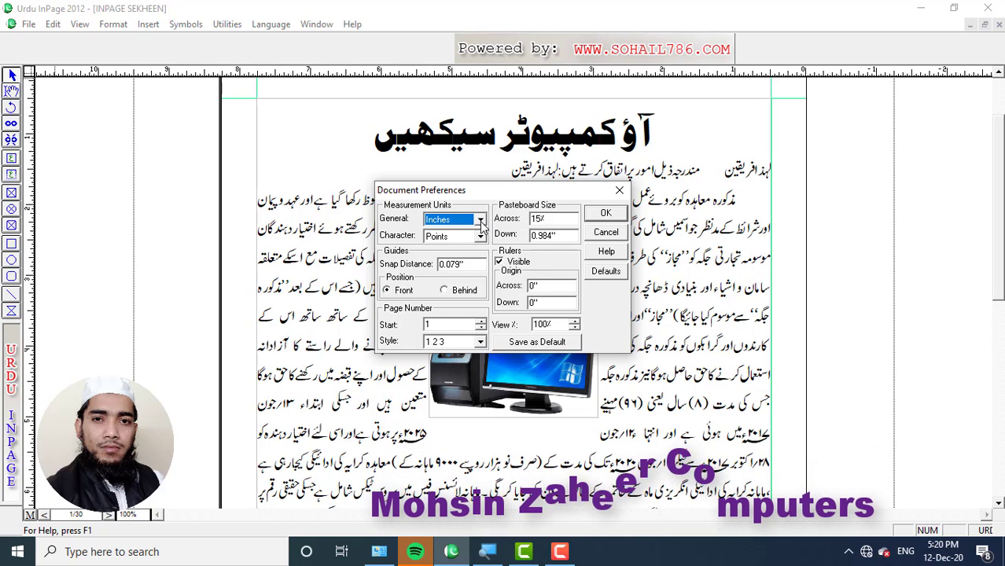
click(482, 223)
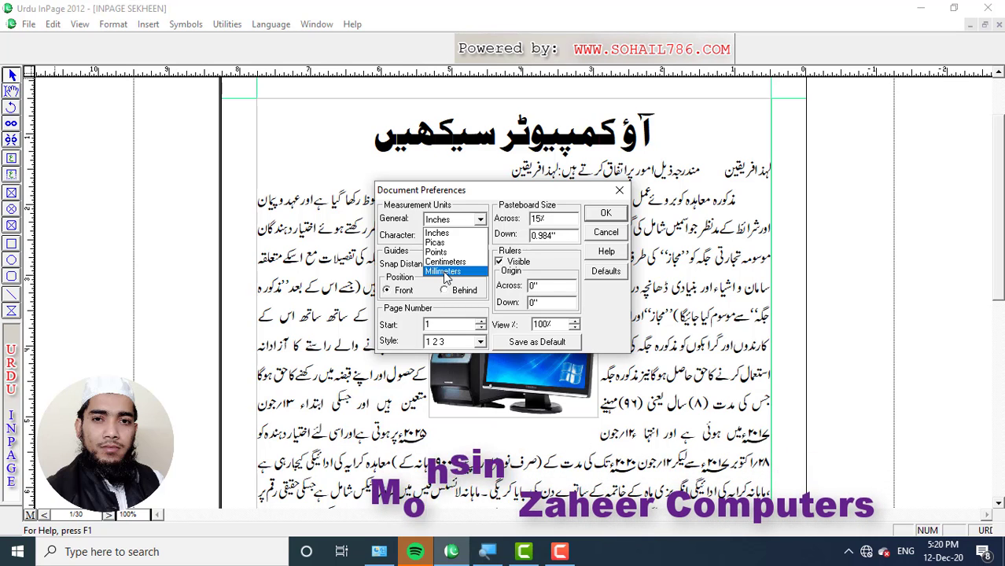
click(440, 235)
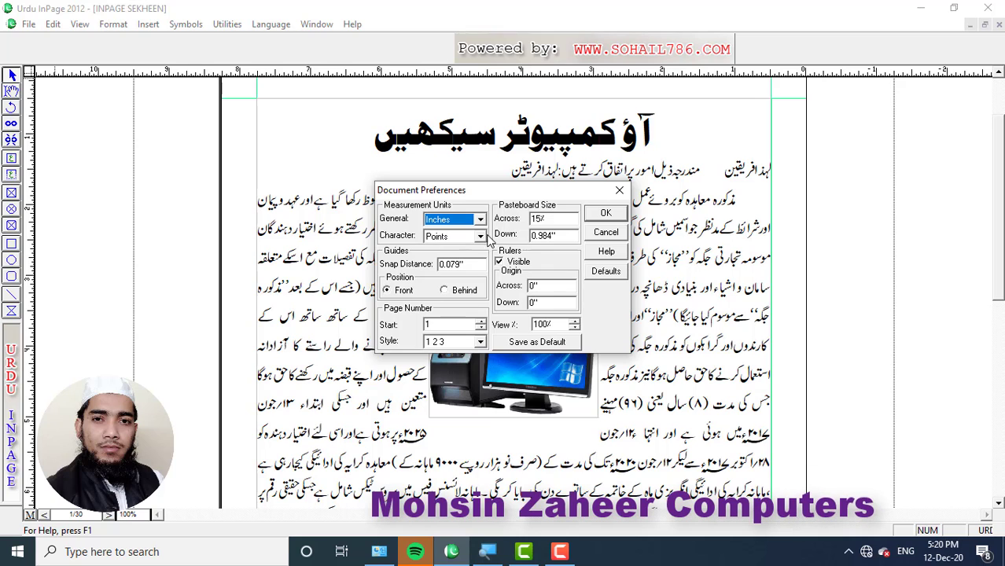
click(479, 219)
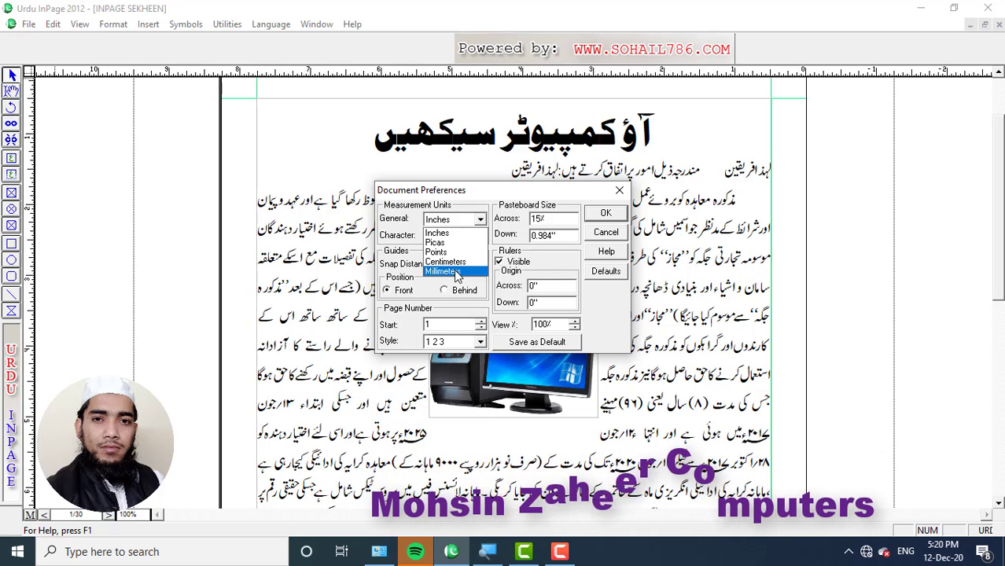
click(432, 234)
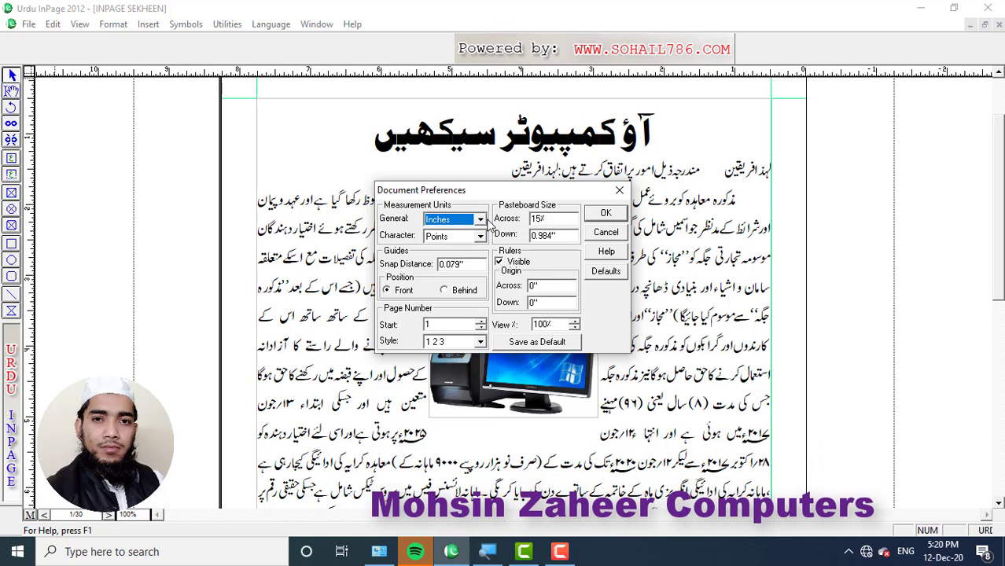
key(Return)
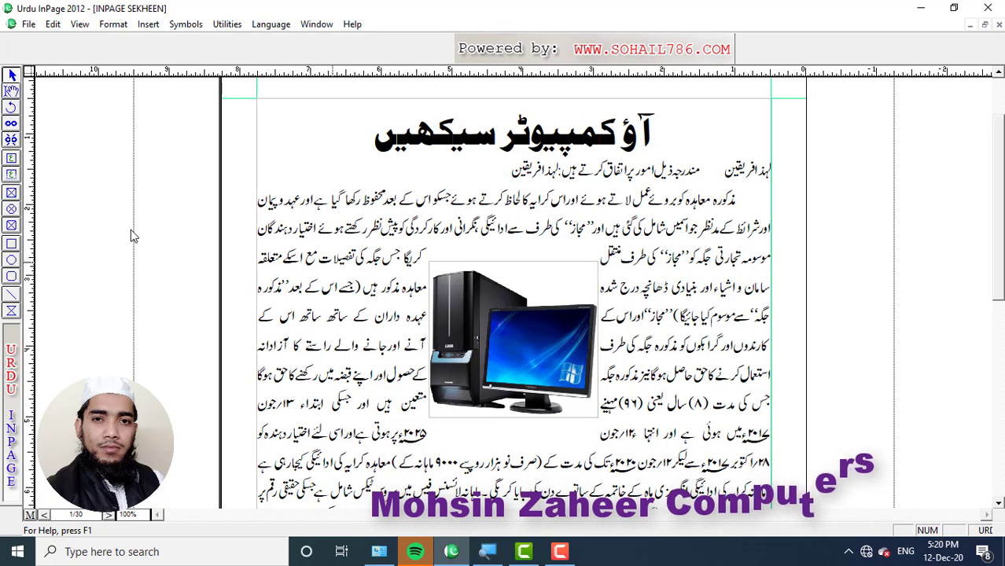
Draw a text box about 3.83 in wide and 4.08 in high around the computer picture and select it
click(9, 164)
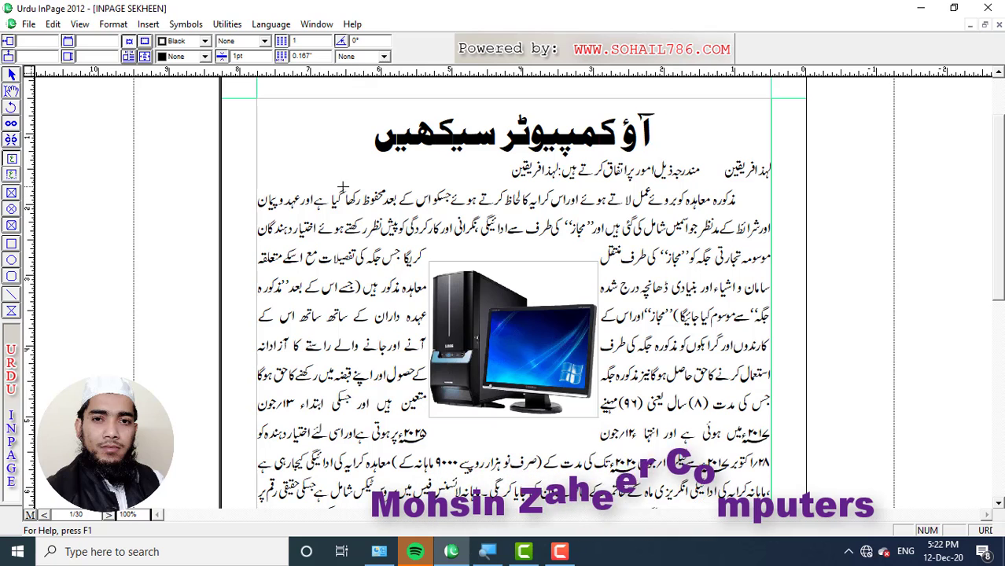
drag(342, 188, 615, 476)
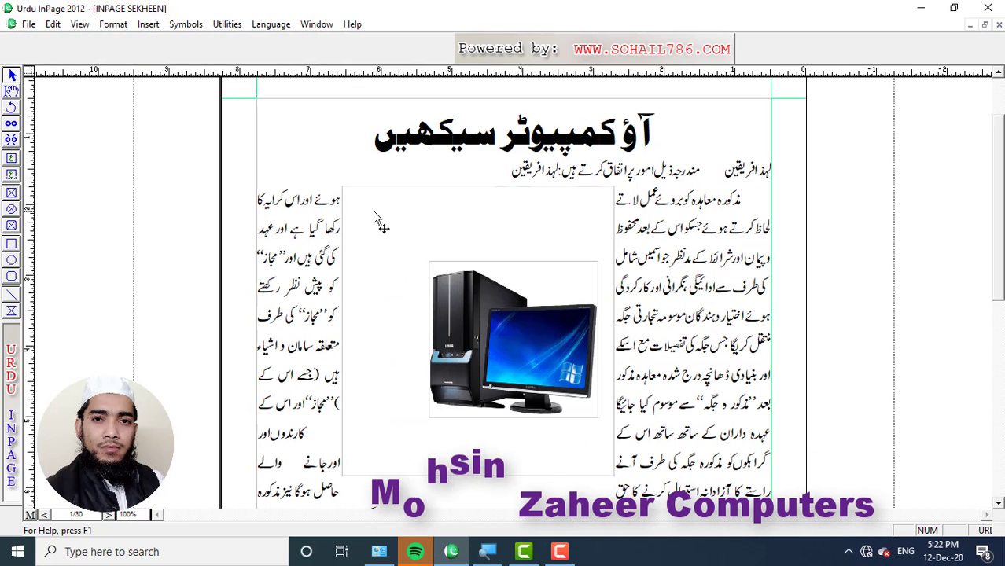
click(383, 199)
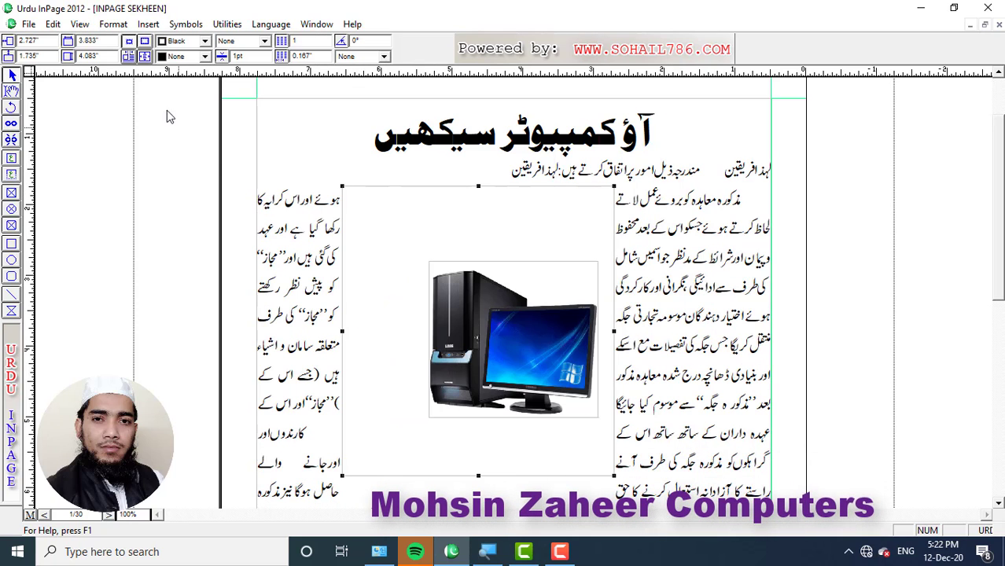
Set the selected text box's size to 5 in wide and 7 in high
drag(110, 41, 69, 41)
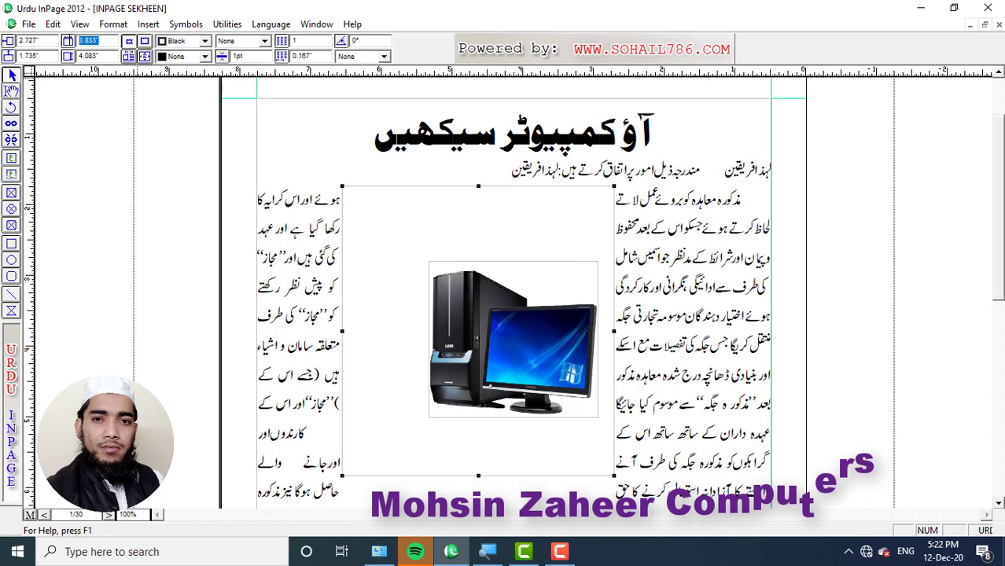
key(Tab)
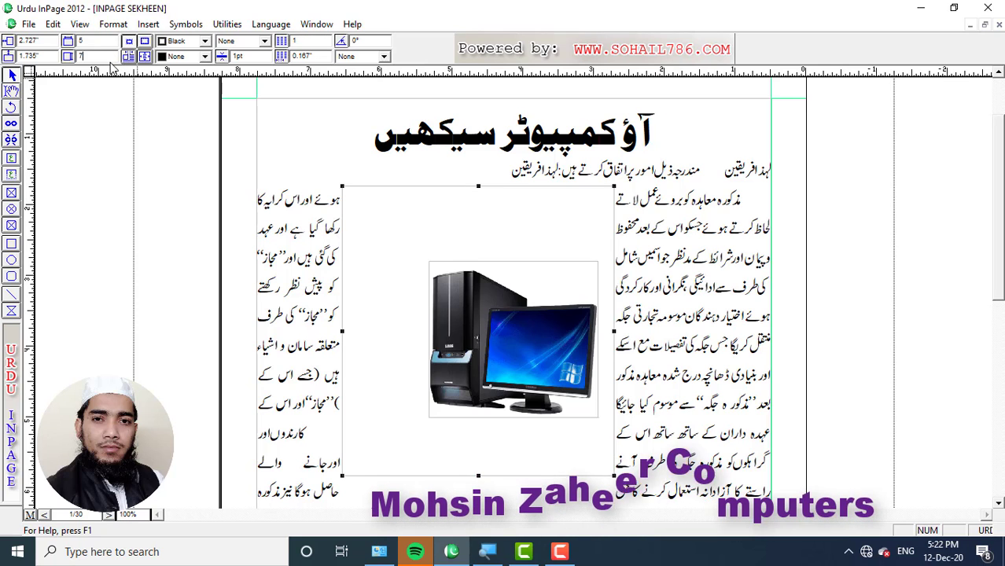
key(Return)
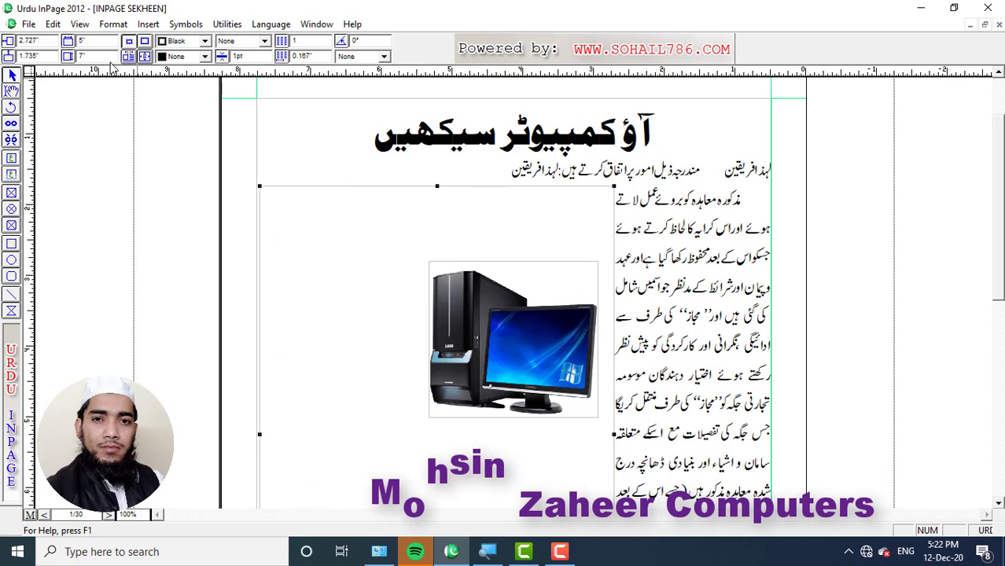
key(ctrl+5)
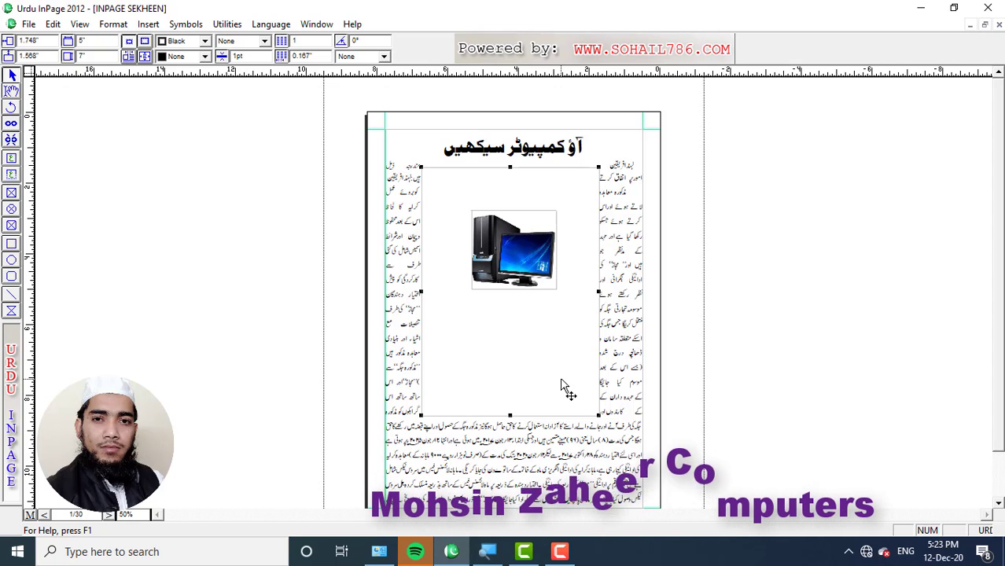
Change the document's general measurement unit to Centimeters in the document preferences
click(55, 25)
mouse_move(181, 313)
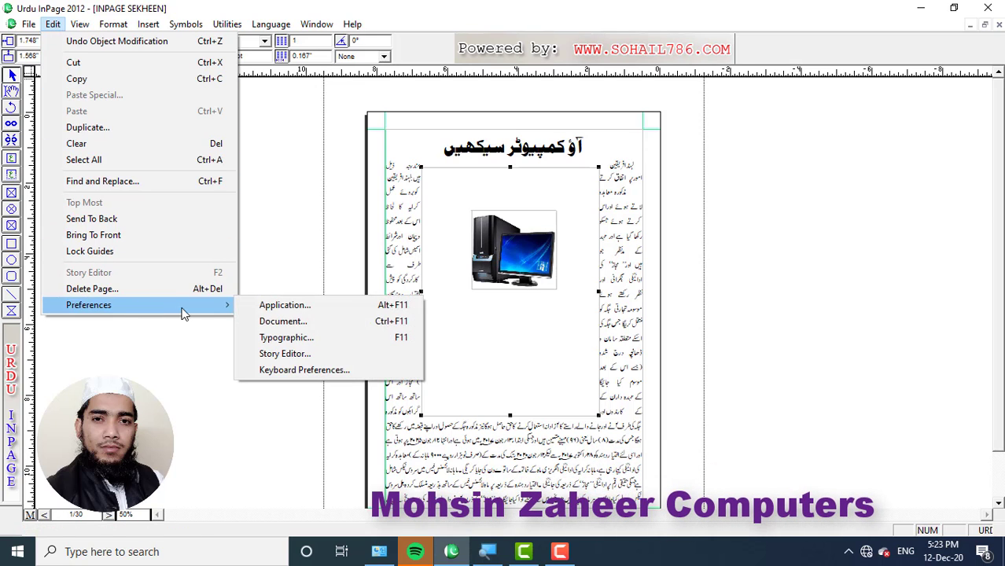
click(262, 323)
click(480, 220)
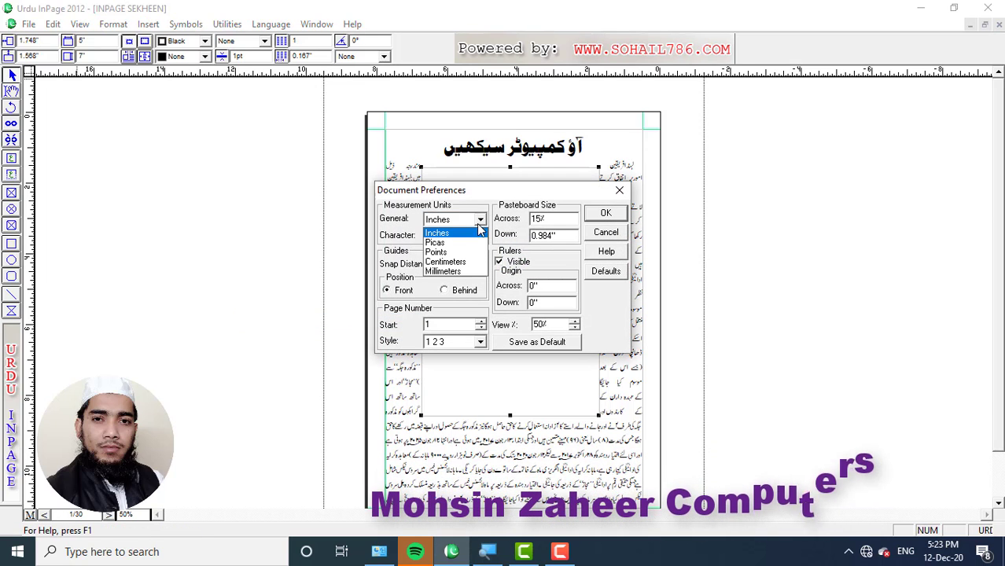
click(605, 213)
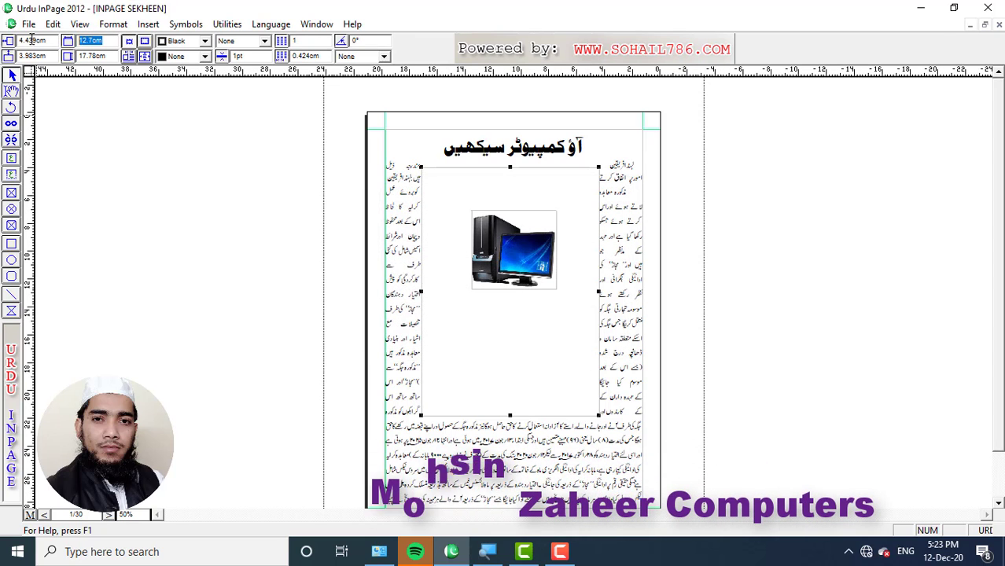
Set the selected text box's size to 5 cm wide and 7 cm high
text(5)
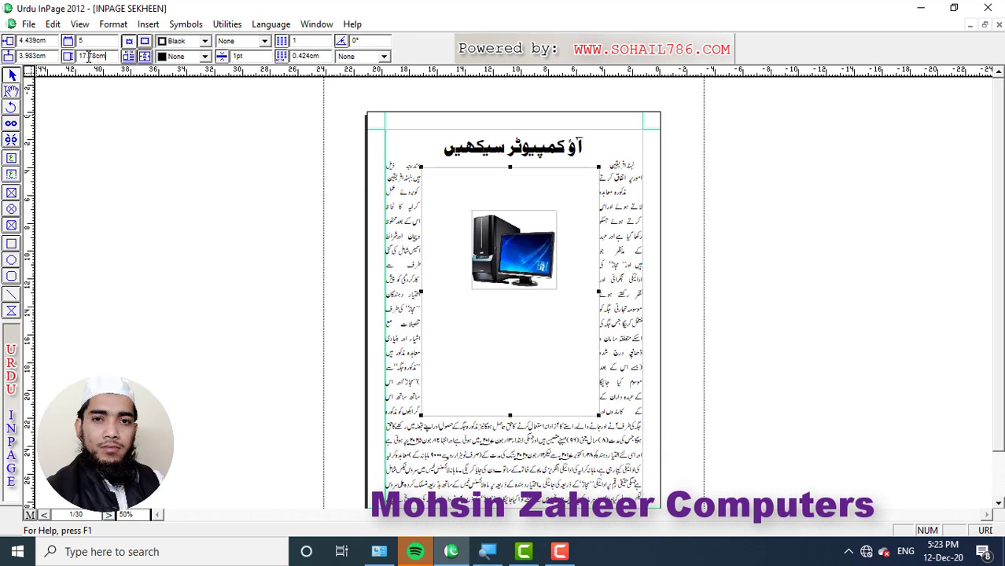
text(7)
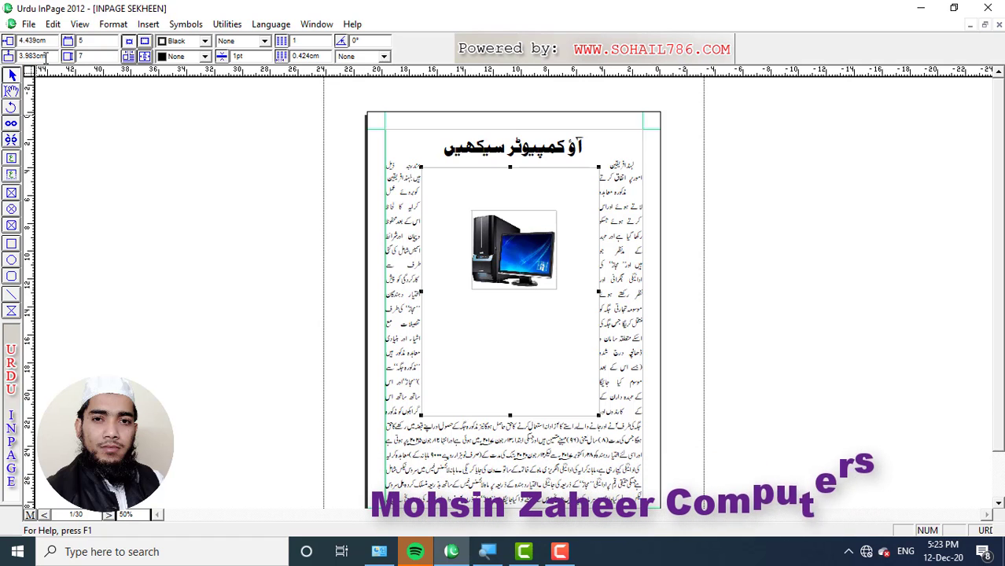
key(Return)
key(ctrl+1)
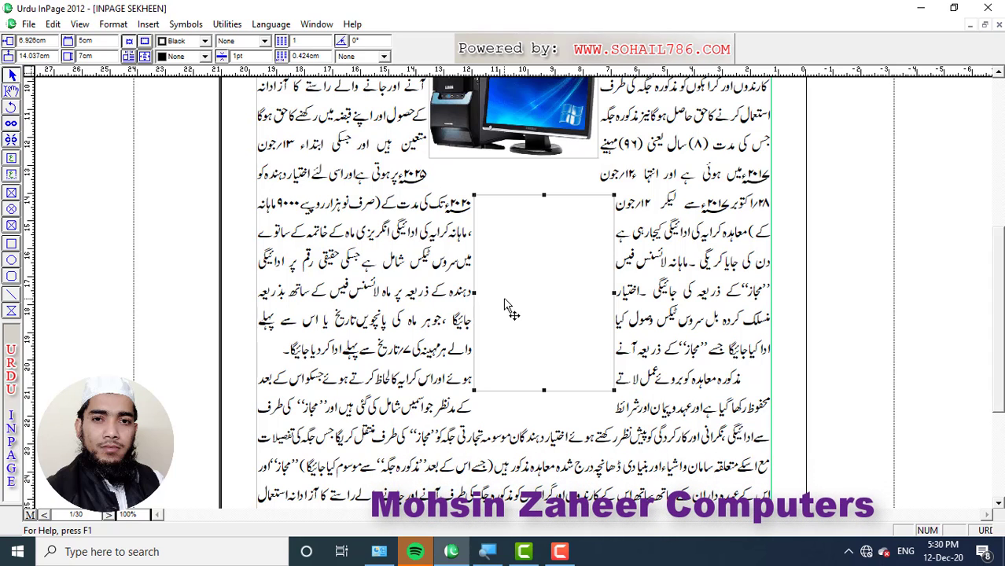
Change the document's general measurement unit to Millimeters in the document preferences
click(53, 24)
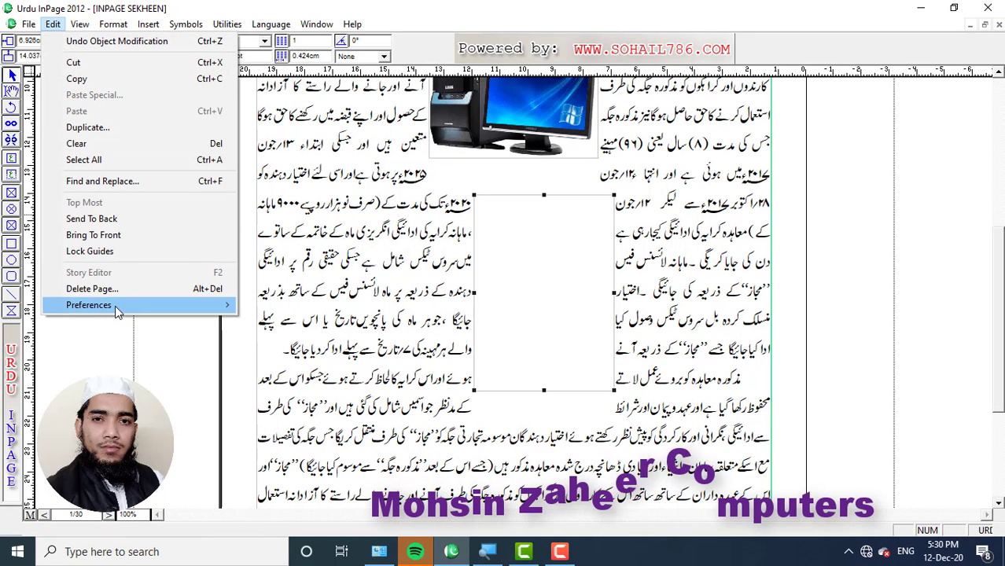
mouse_move(118, 311)
click(299, 322)
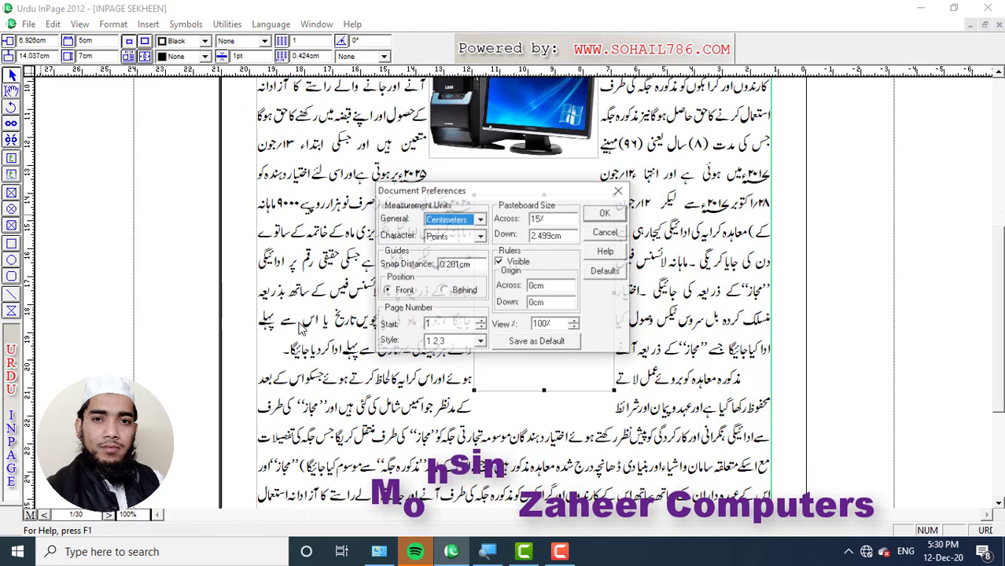
click(478, 220)
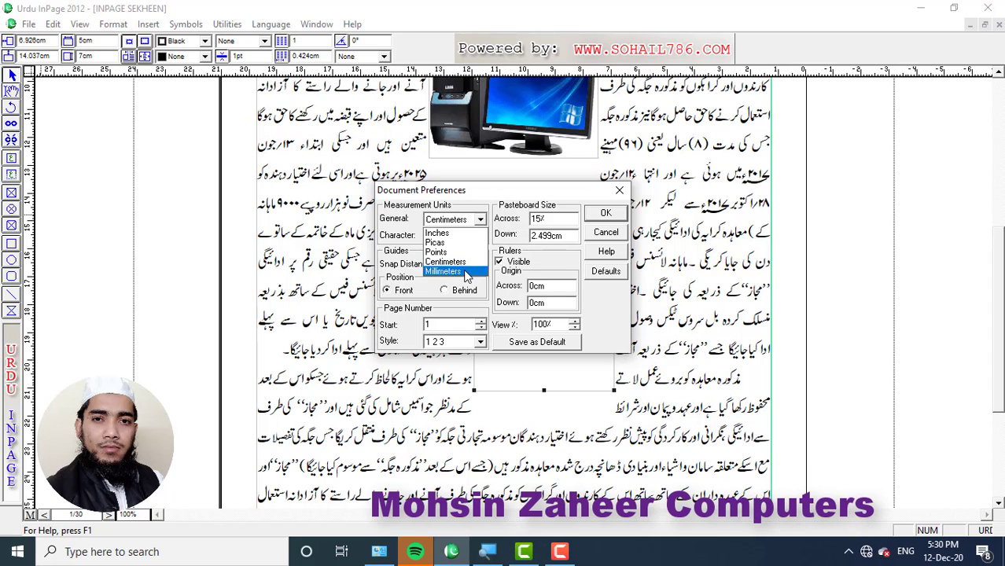
click(604, 215)
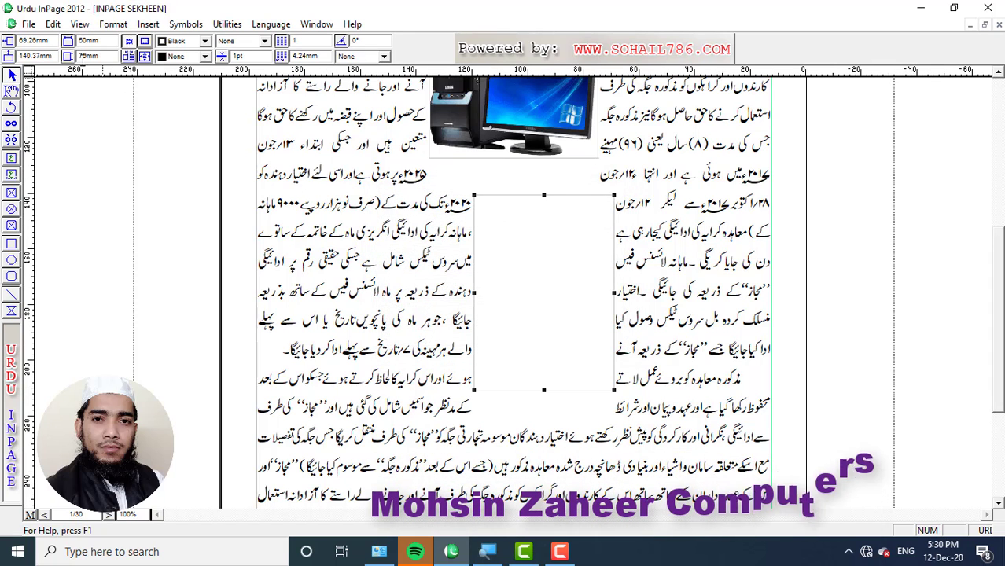
Resize the selected text box to 5 mm wide and 7 mm high, and delete it
double_click(108, 42)
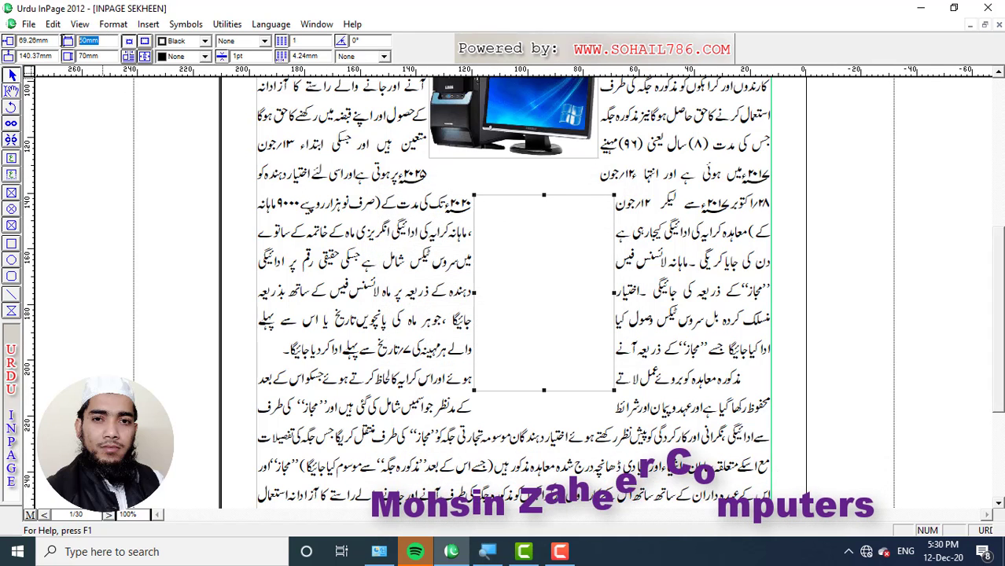
double_click(107, 56)
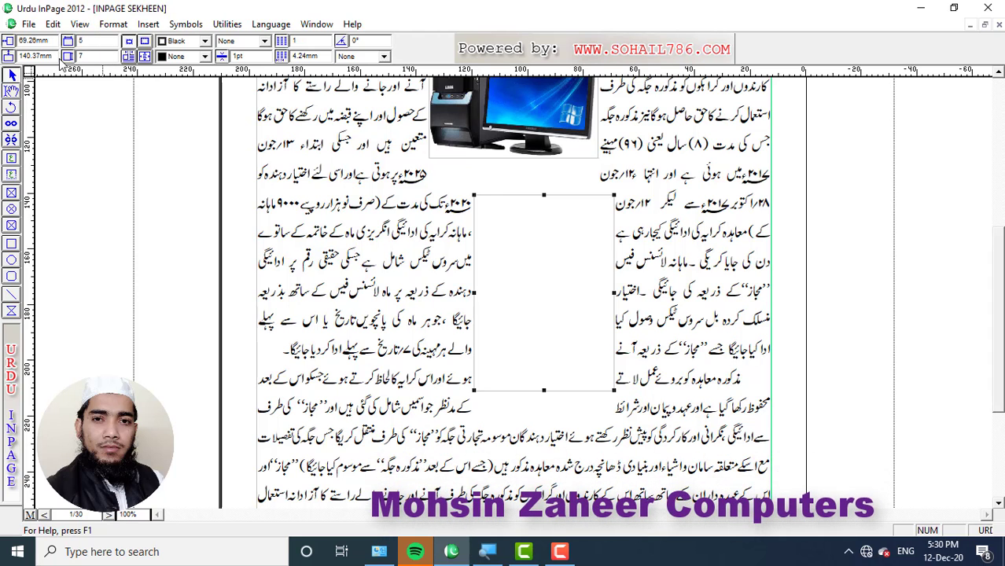
key(Return)
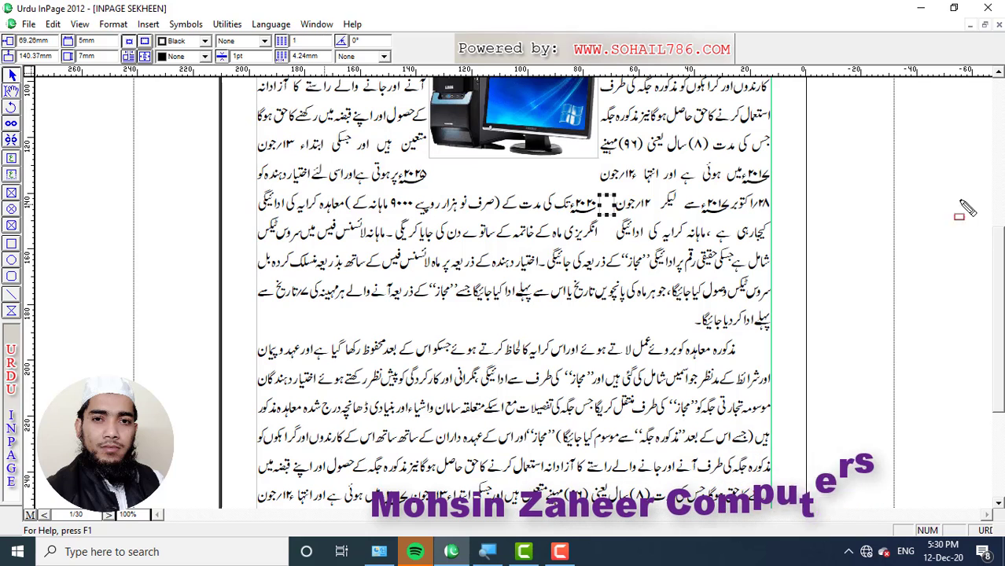
drag(588, 198, 642, 241)
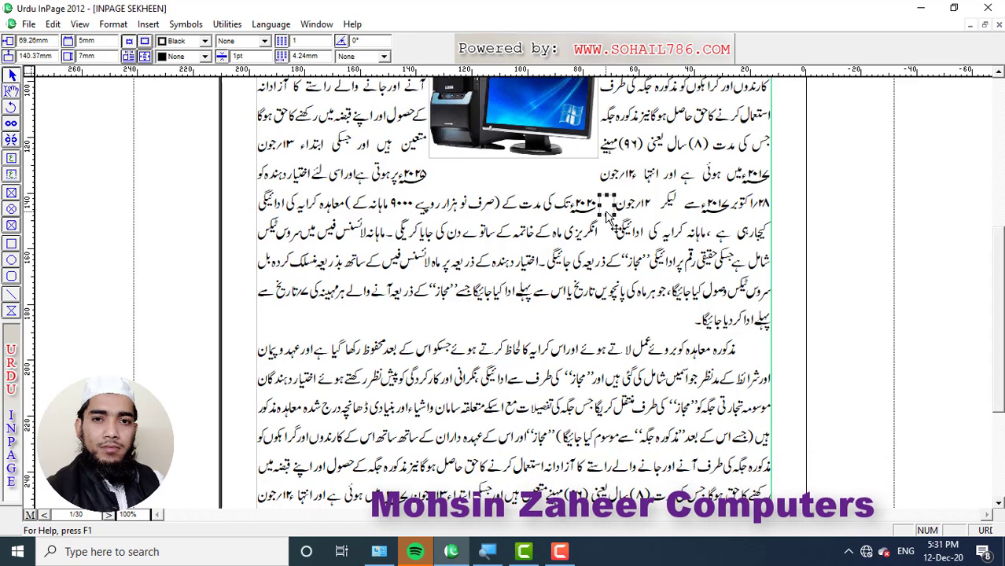
key(Delete)
Set the document's general measurement unit back to Inches in the document preferences, with the character unit left as Points
click(53, 25)
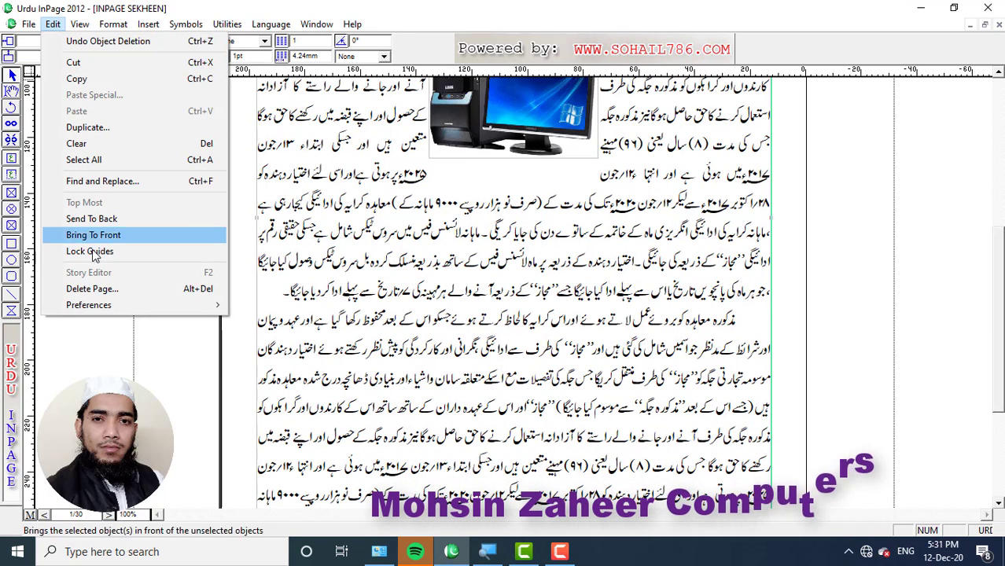
mouse_move(137, 305)
click(315, 323)
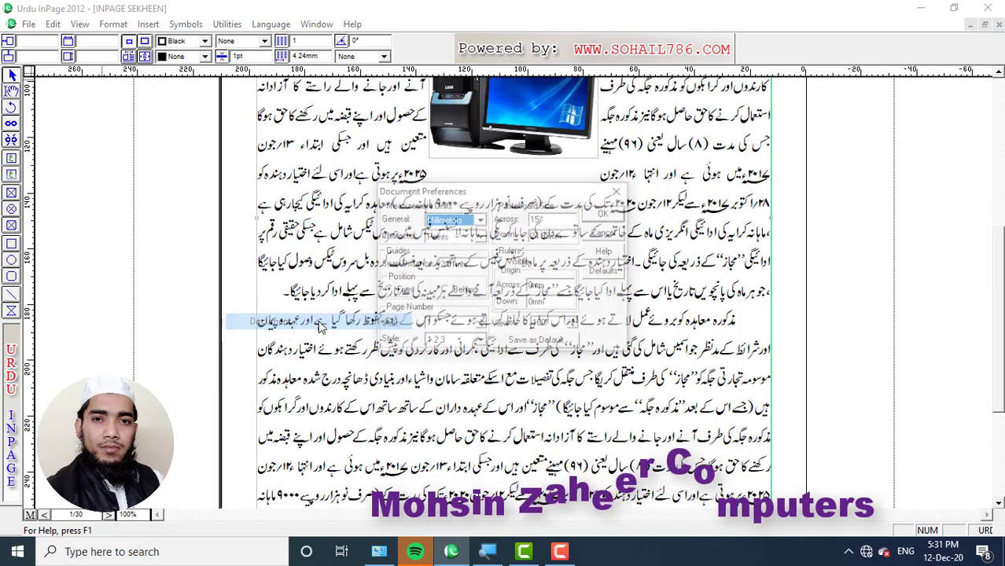
click(480, 222)
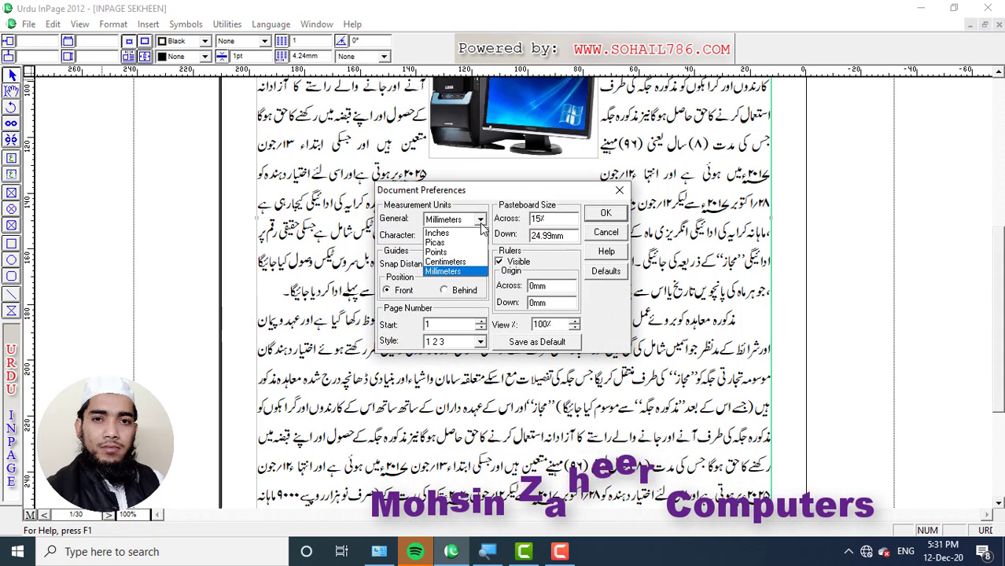
click(443, 235)
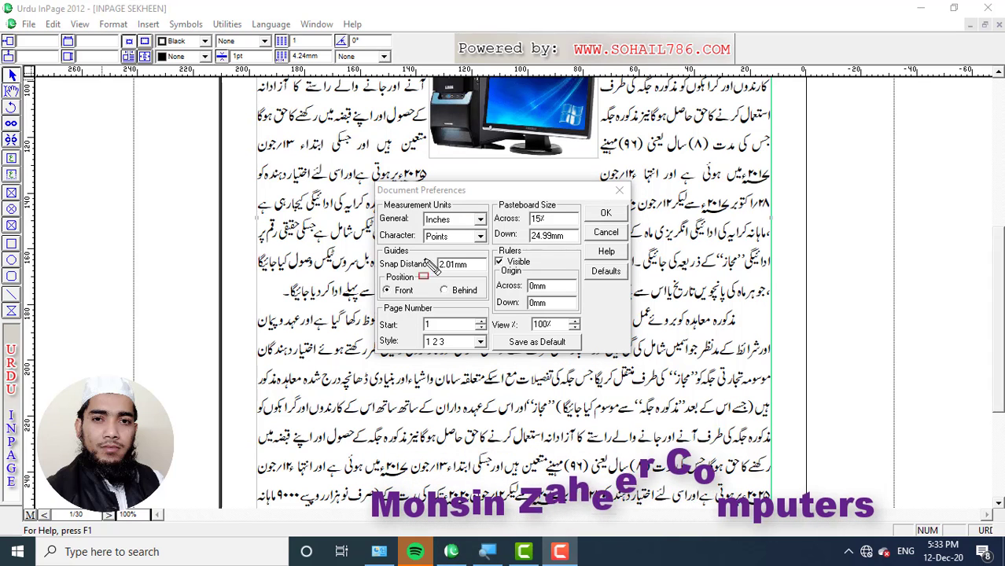
drag(486, 250, 495, 247)
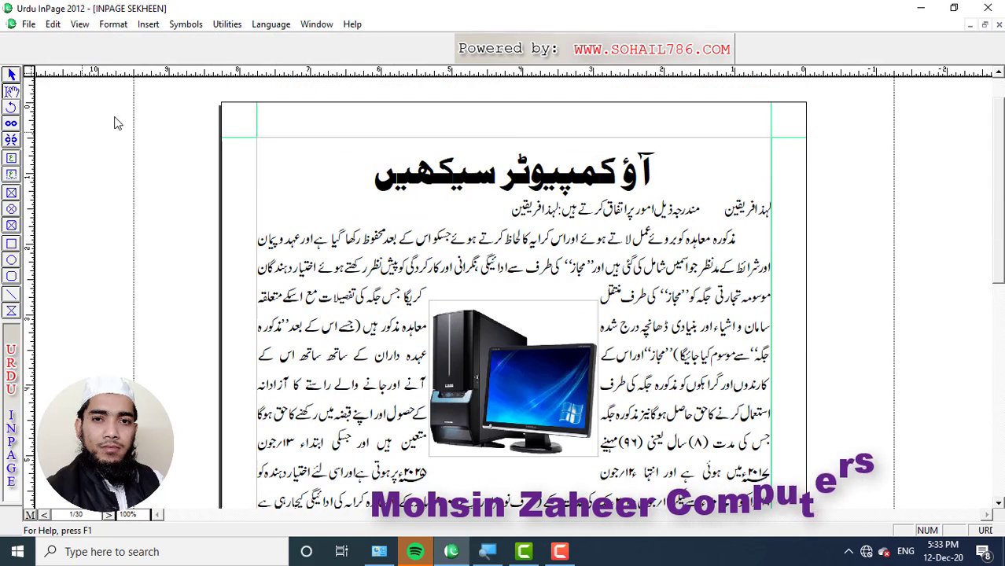
Select the page's heading text and check the point sizes offered for its font size
click(468, 187)
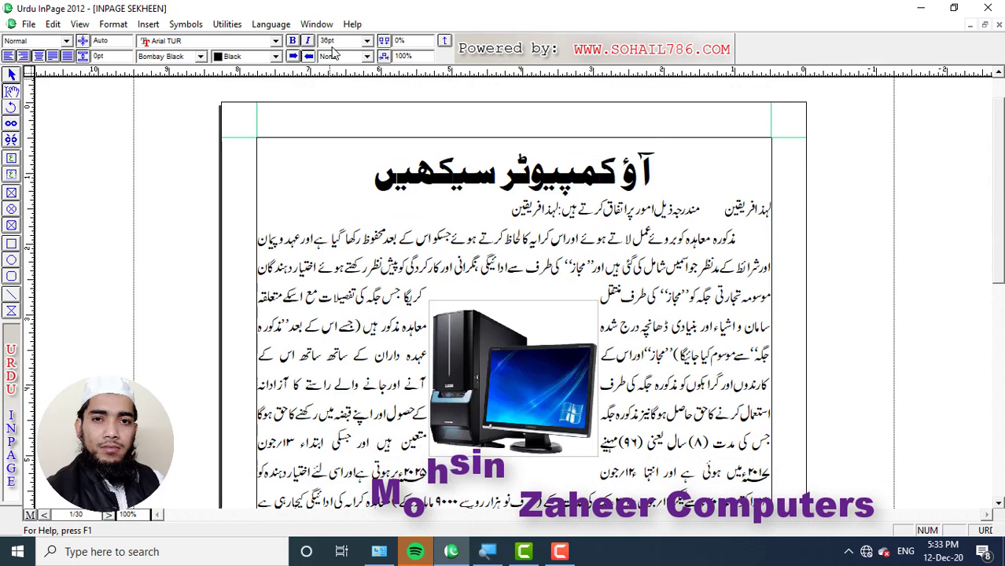
drag(342, 184, 630, 192)
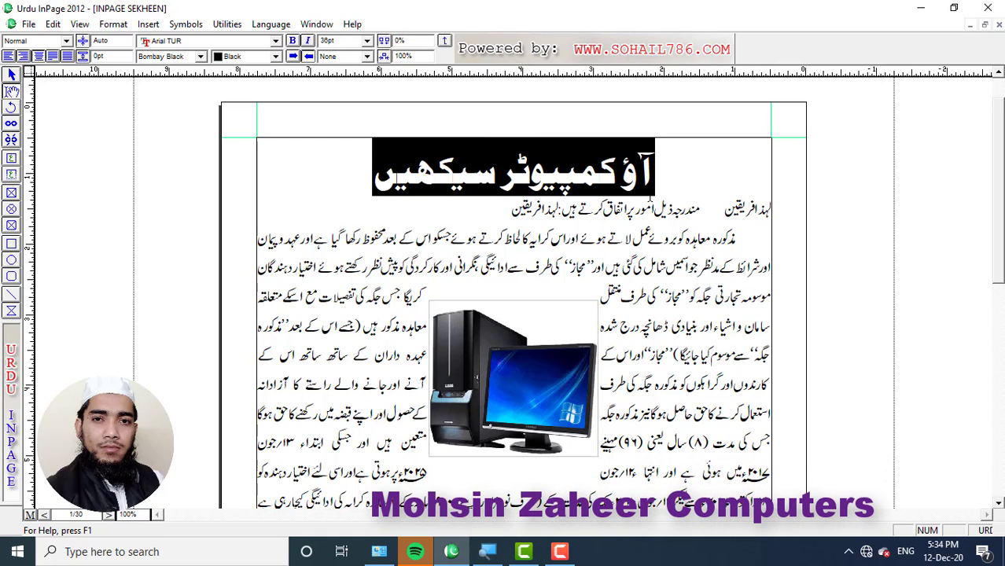
click(367, 41)
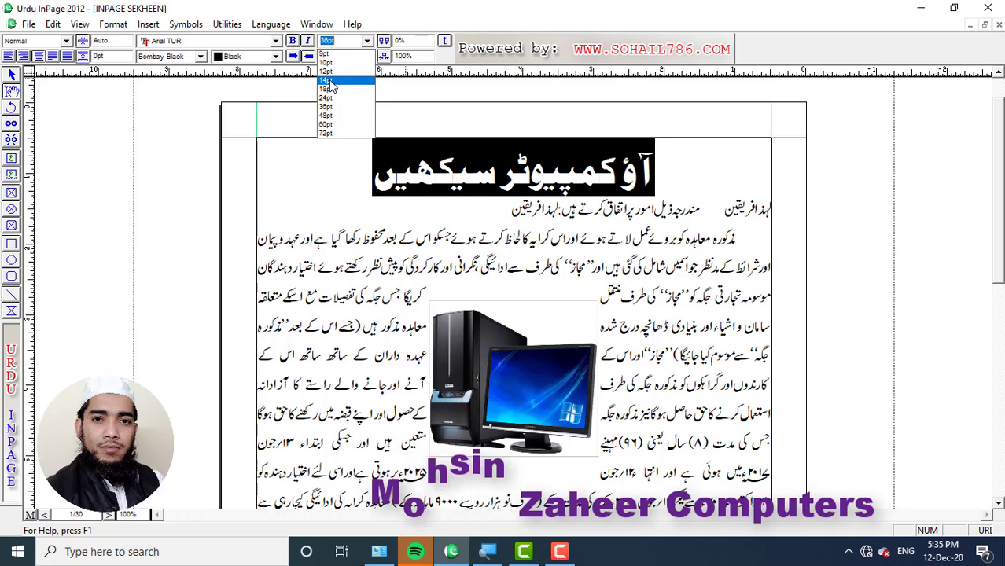
key(Escape)
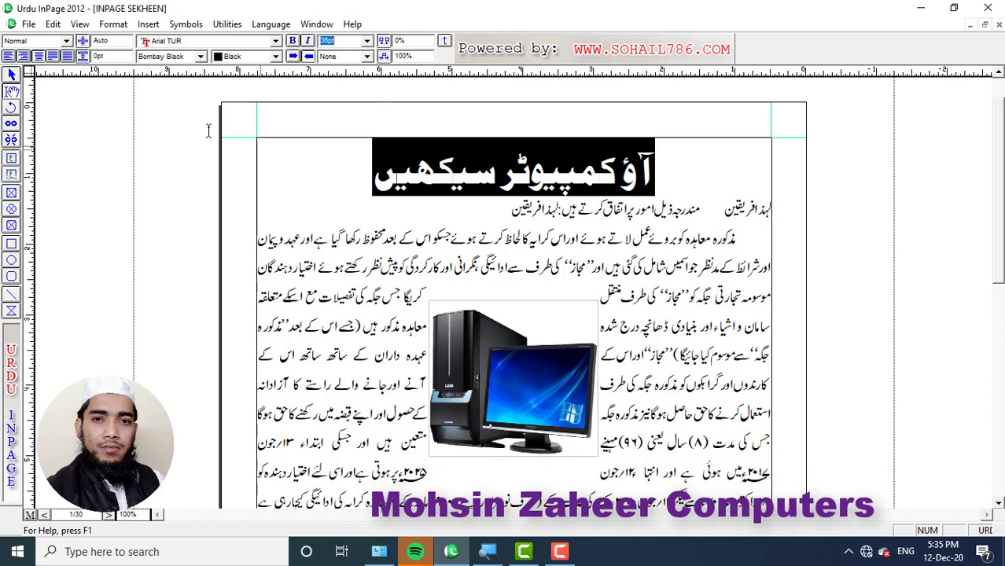
Set the guides' snap distance to 0.5 inches in the document preferences
click(53, 25)
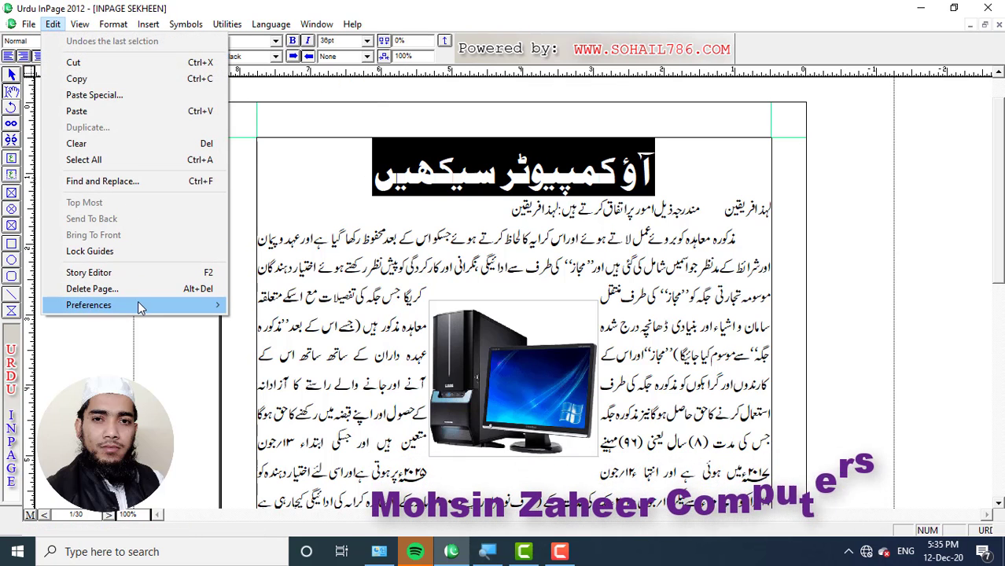
mouse_move(139, 304)
click(262, 321)
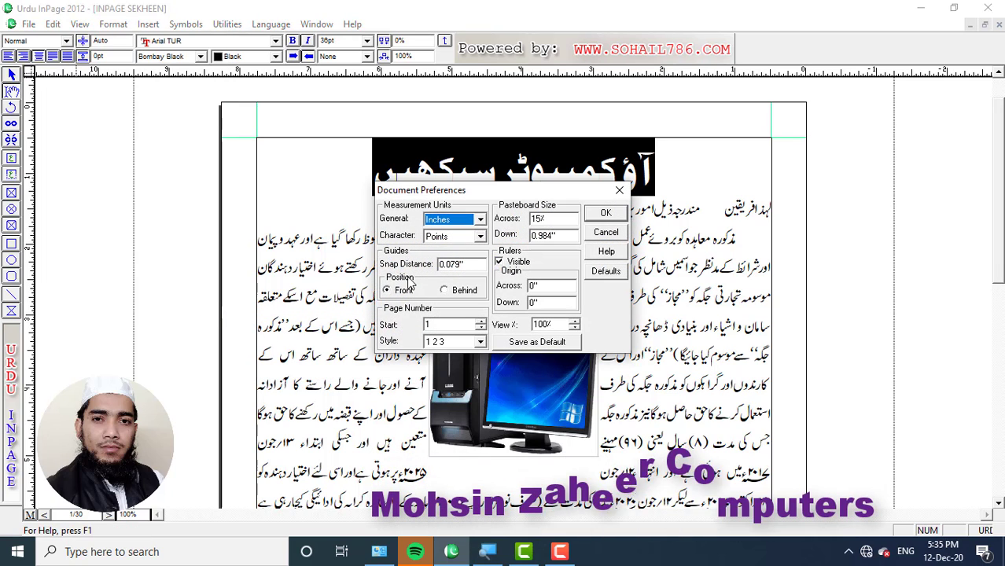
mouse_move(378, 250)
mouse_down()
mouse_move(409, 276)
mouse_move(493, 305)
mouse_up()
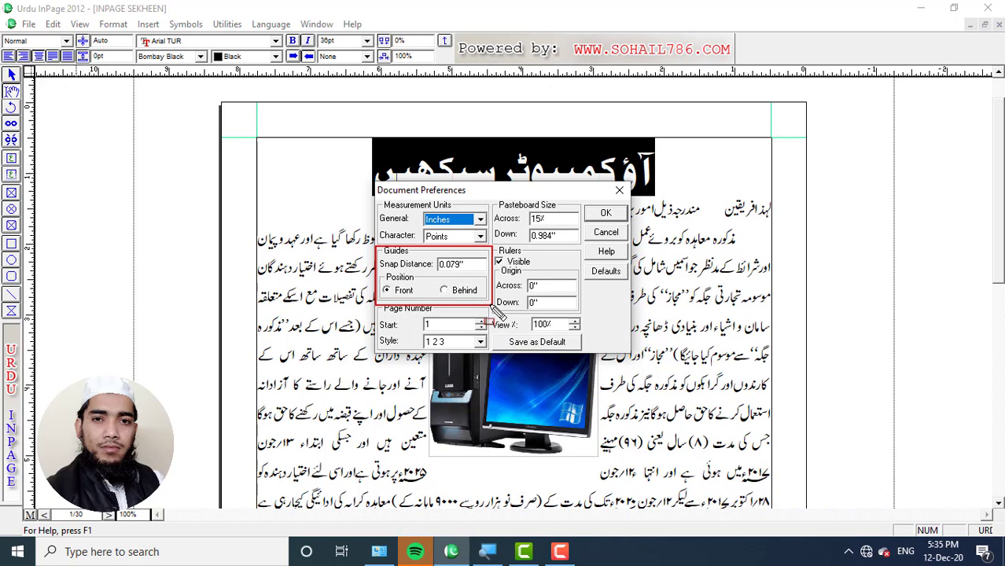
key(ctrl+z)
mouse_move(371, 253)
mouse_down()
mouse_move(444, 283)
mouse_move(494, 282)
mouse_up()
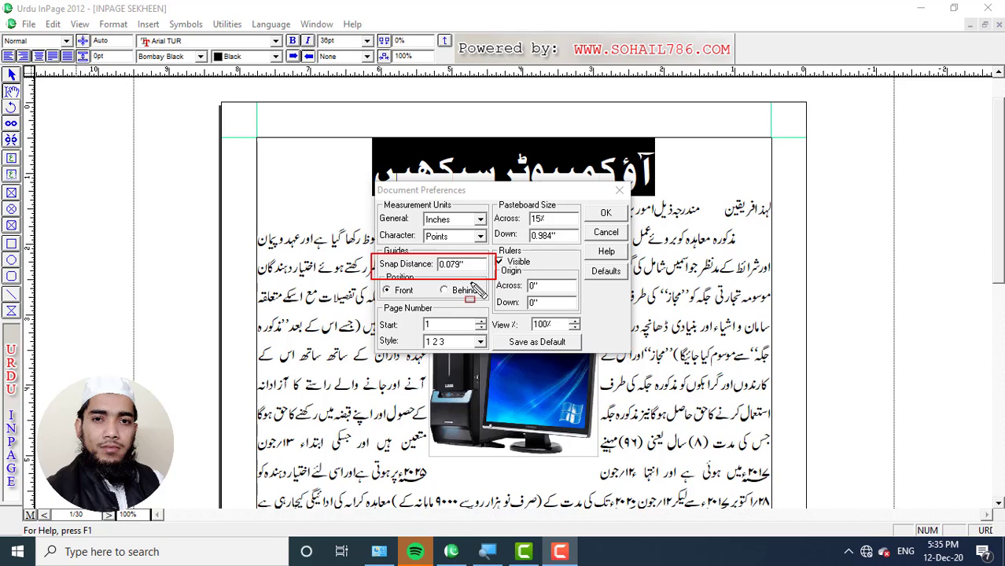
key(Escape)
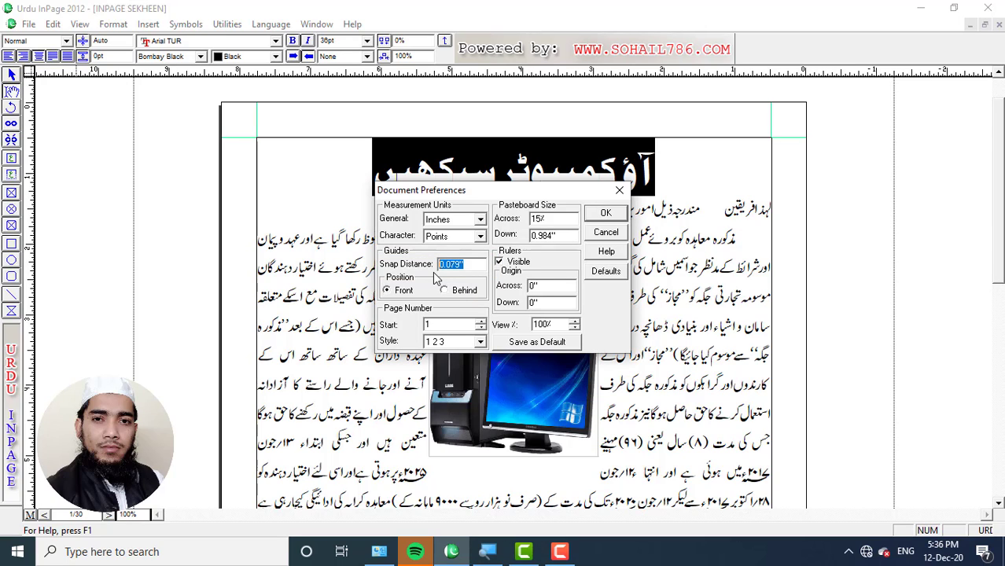
text(.5)
click(605, 214)
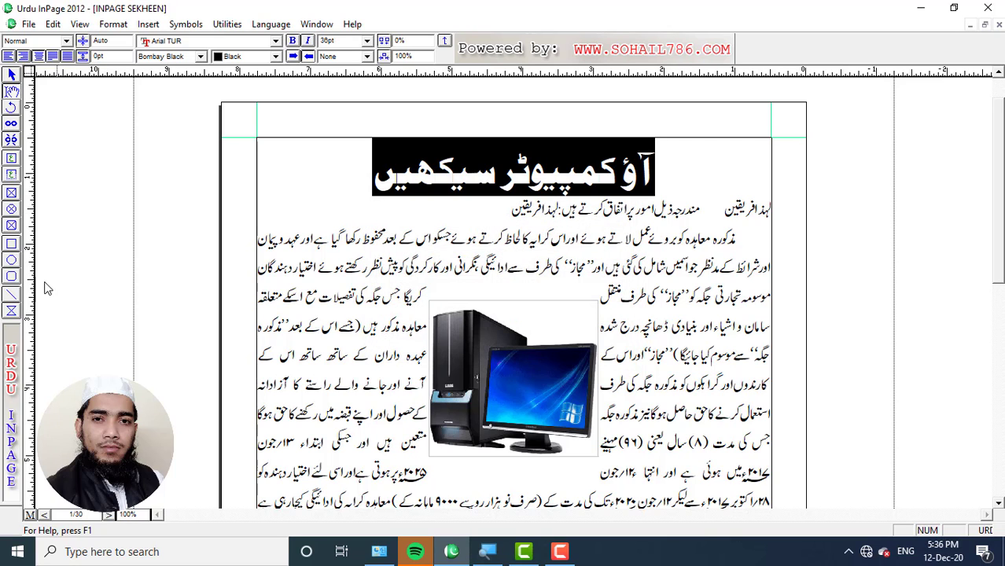
Place a vertical guide through the text at the left of the page's picture, and move the picture to test snapping
drag(29, 277, 340, 277)
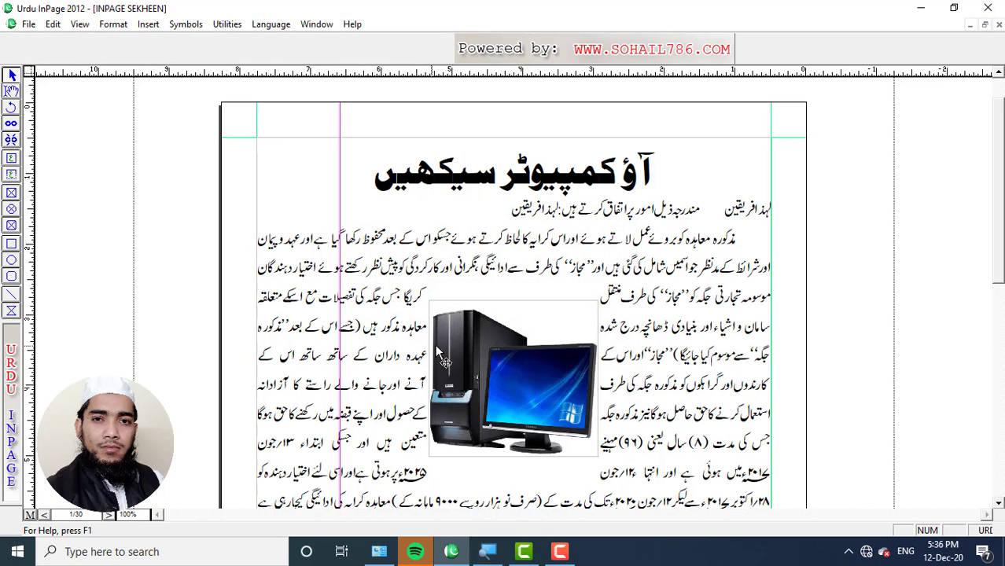
click(511, 328)
mouse_move(512, 328)
mouse_down()
mouse_move(455, 303)
mouse_move(469, 305)
mouse_move(450, 307)
mouse_move(522, 317)
mouse_up()
Set the guides' snap distance to 0.079 inches in the document preferences
click(53, 24)
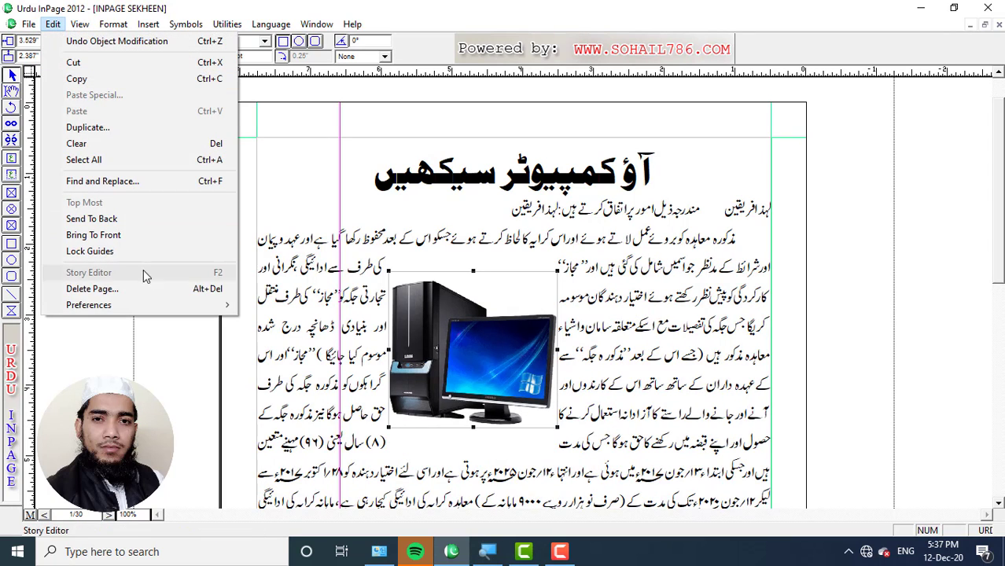
mouse_move(152, 312)
click(274, 323)
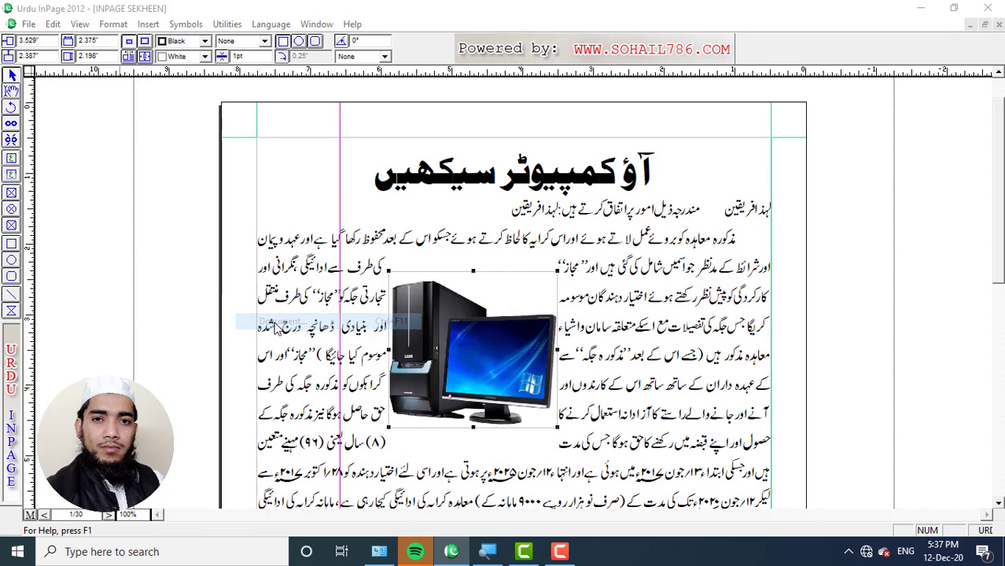
key(Tab)
key(Tab)
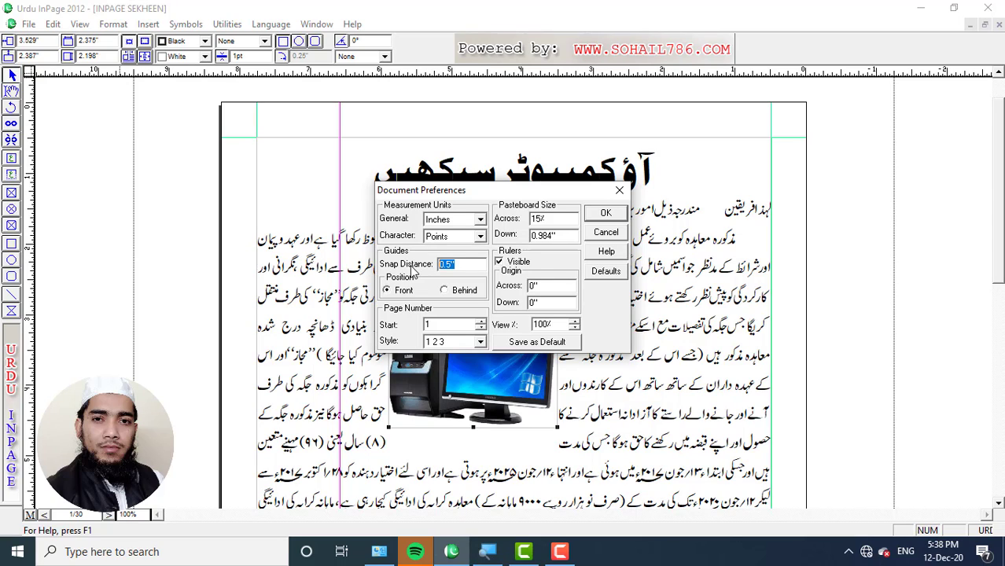
key(BackSpace)
text(.079)
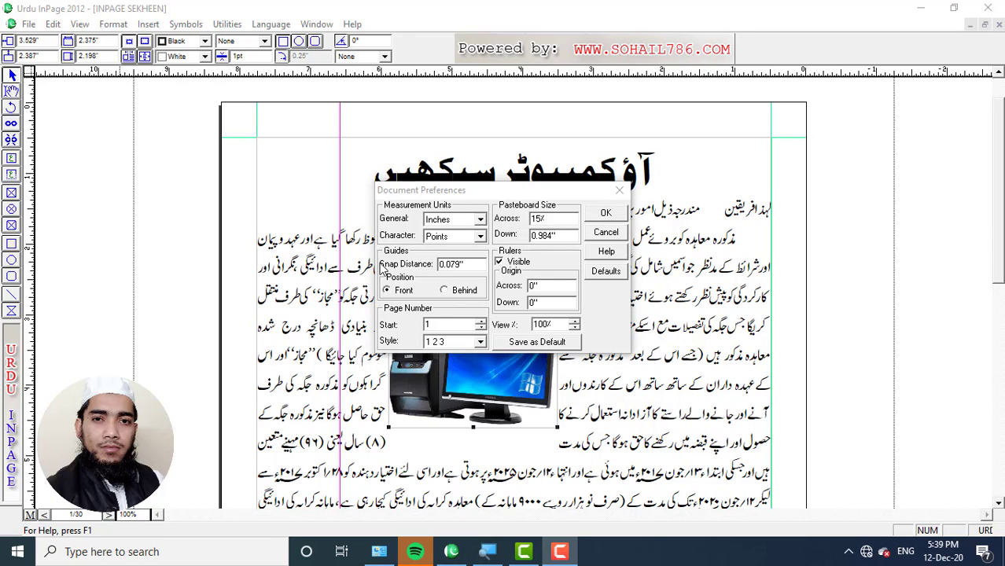
drag(373, 270, 496, 310)
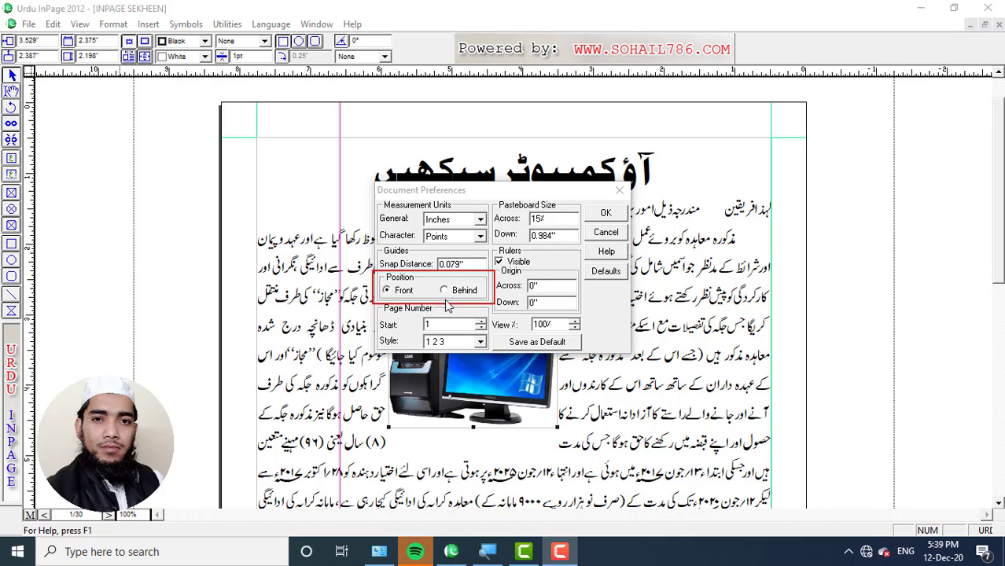
key(Escape)
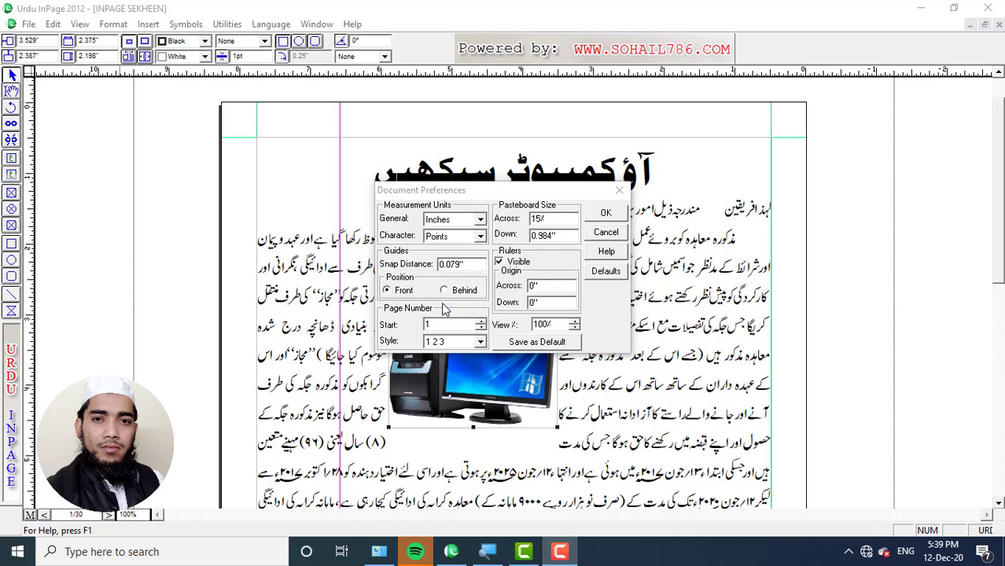
click(606, 214)
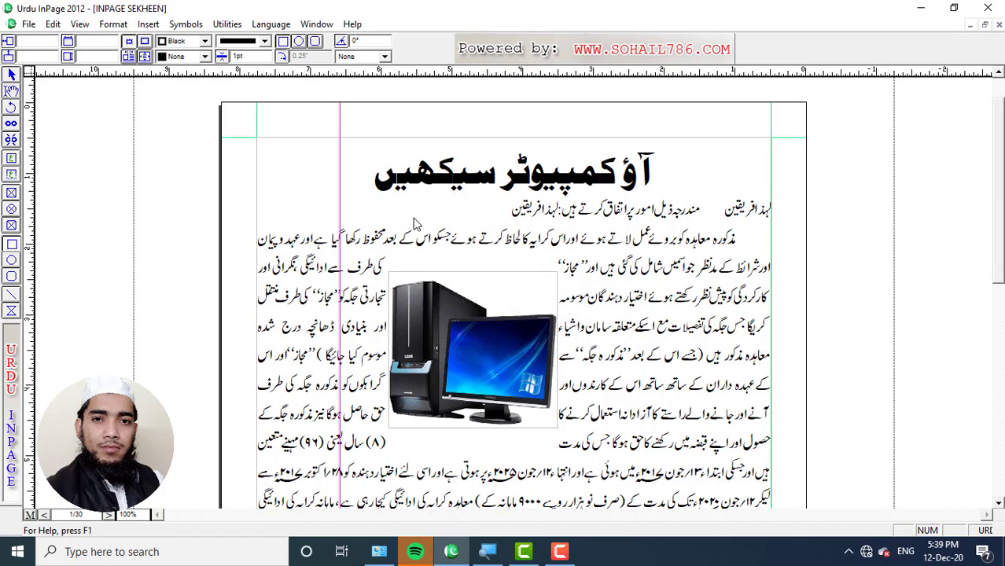
Draw a white-filled rectangle about 2.58 by 1.85 inches over the picture's upper part, and place a second vertical guide through it
drag(403, 211, 586, 341)
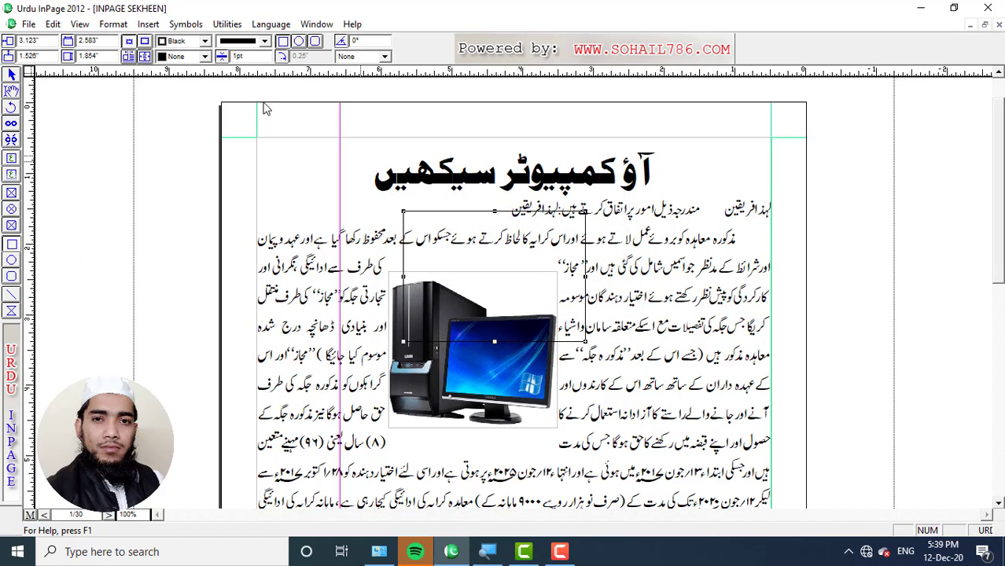
click(205, 57)
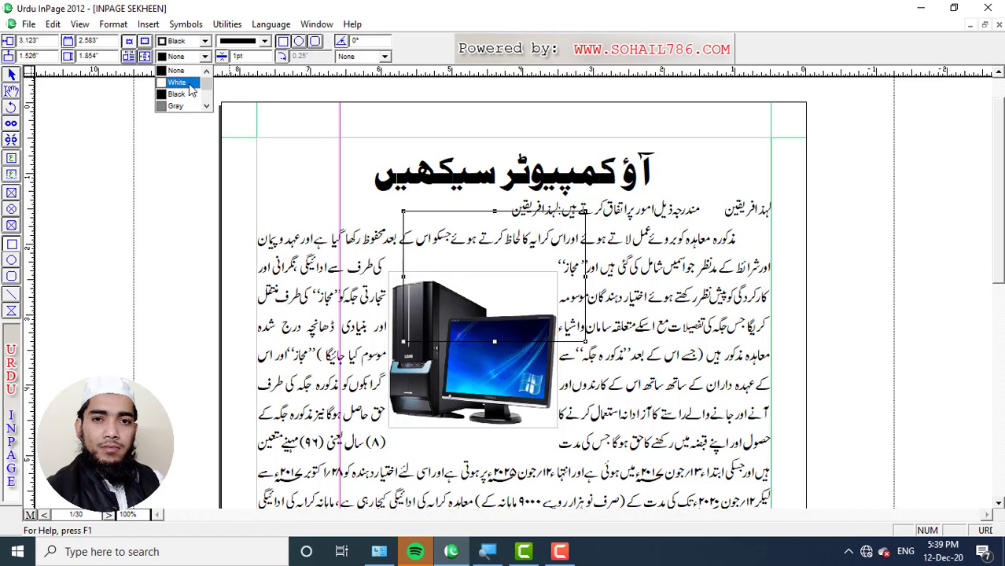
click(195, 82)
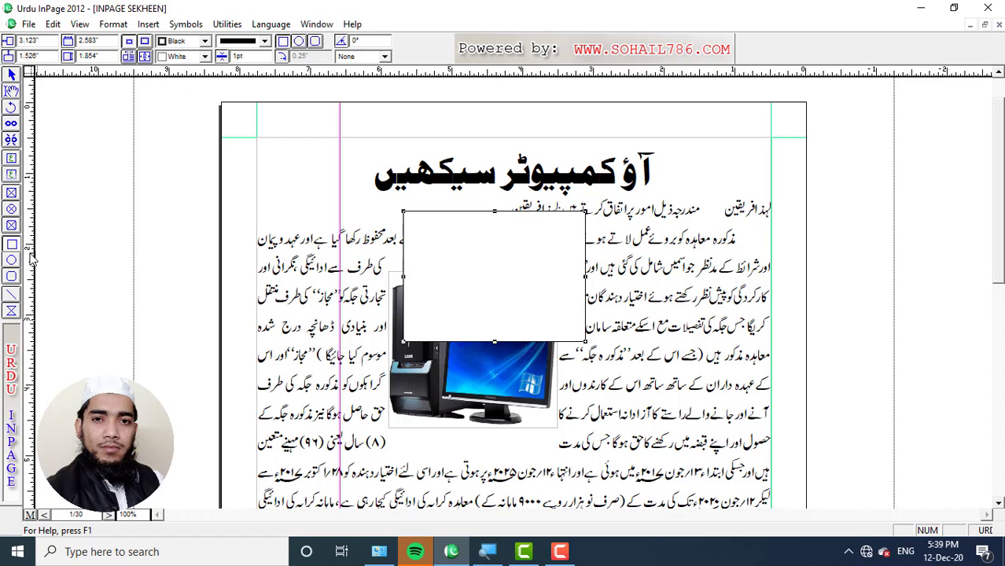
drag(456, 275, 456, 276)
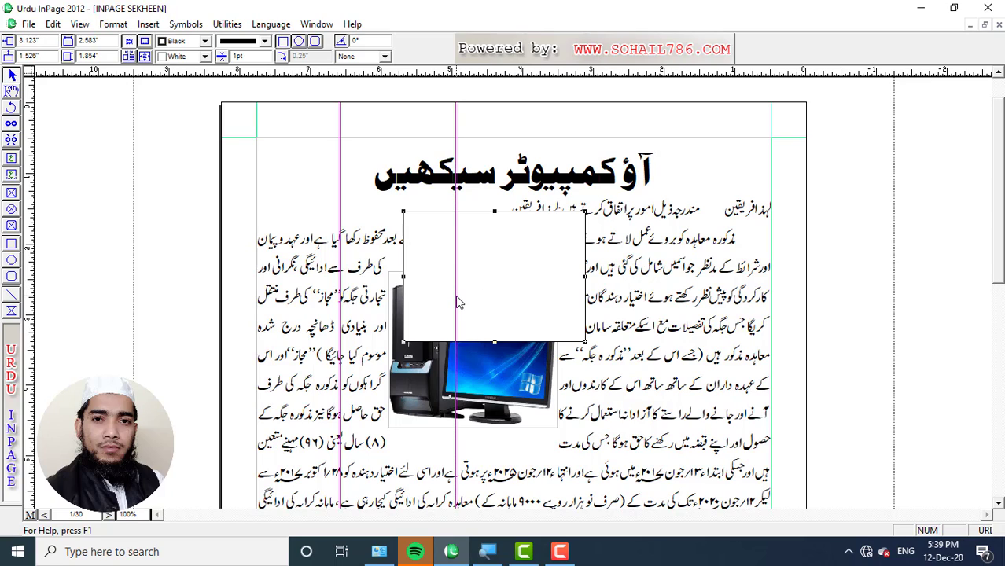
Set the guides' position to Behind in the document preferences
click(52, 23)
mouse_move(172, 313)
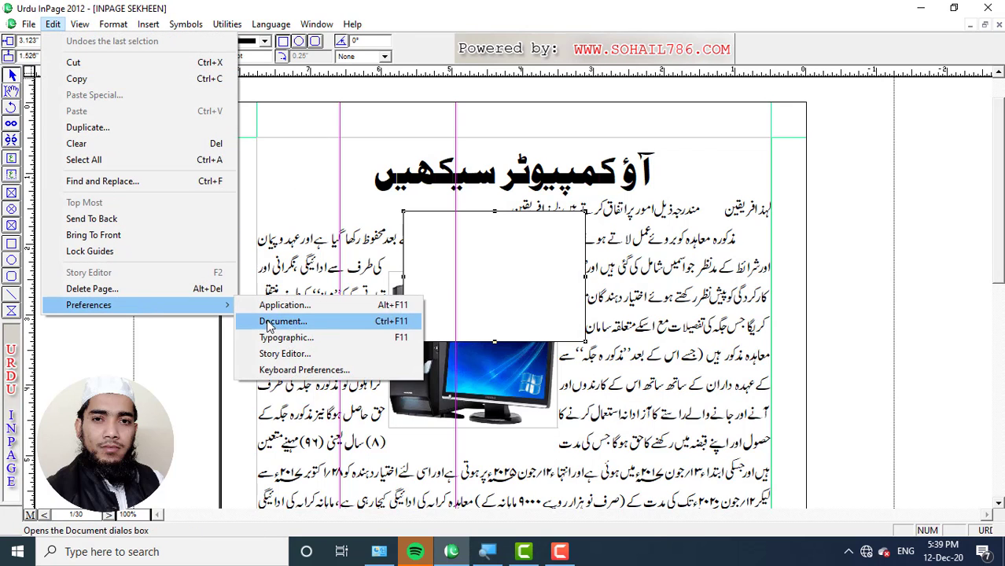
click(271, 322)
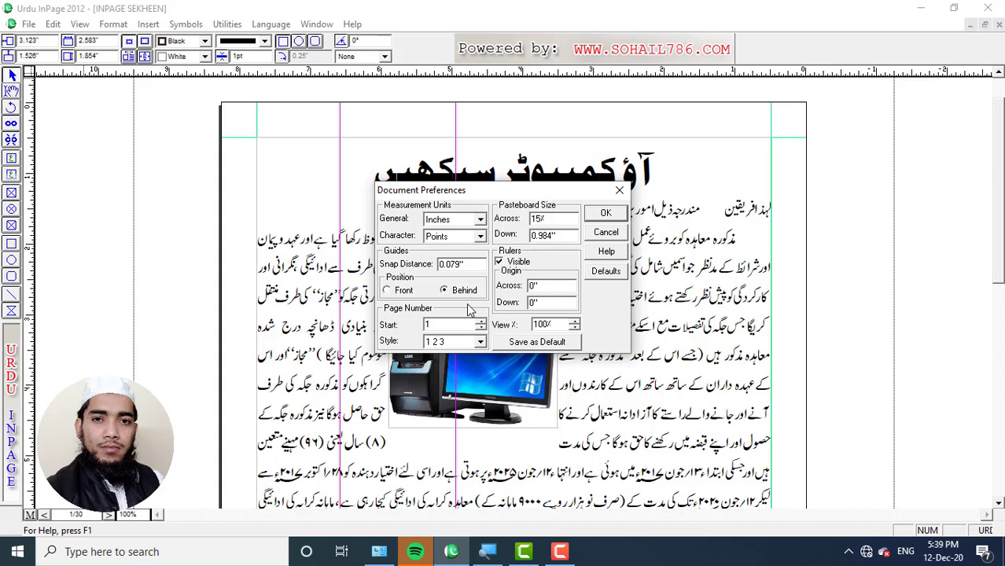
click(607, 217)
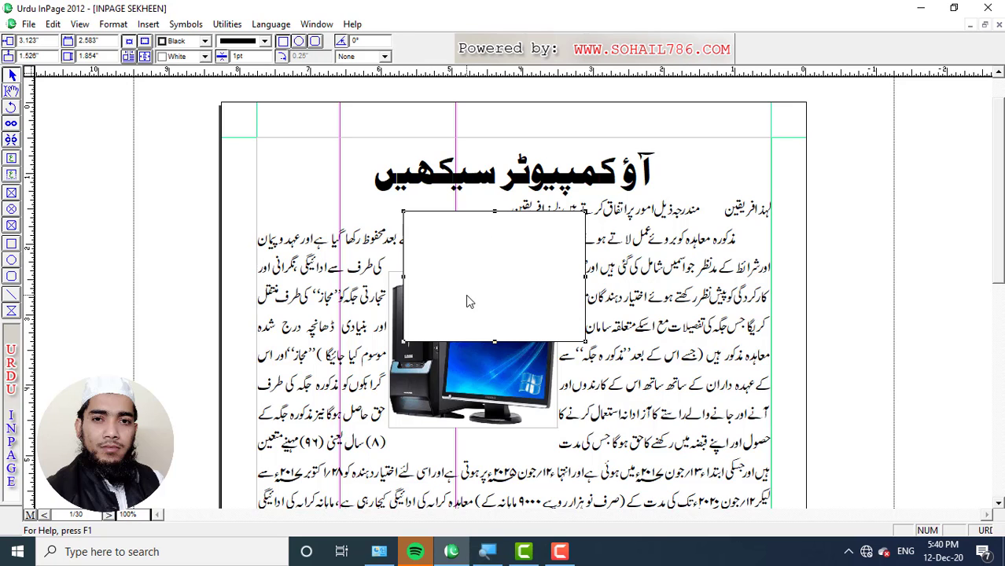
Delete the white rectangle and move the picture slightly up and to the left
key(Delete)
drag(446, 310, 432, 300)
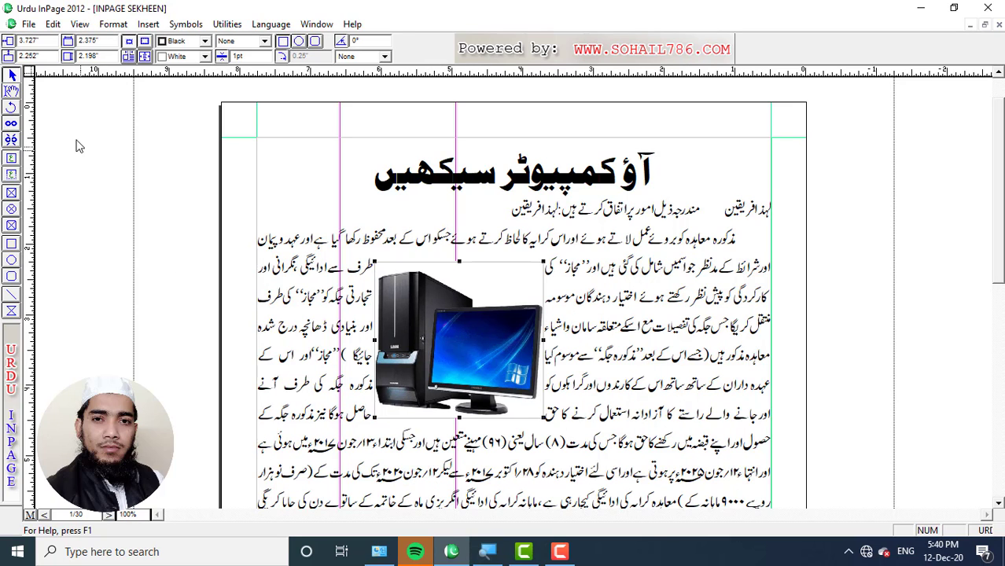
Set the guides' position to Front in the document preferences and review the page number start and style options
click(53, 23)
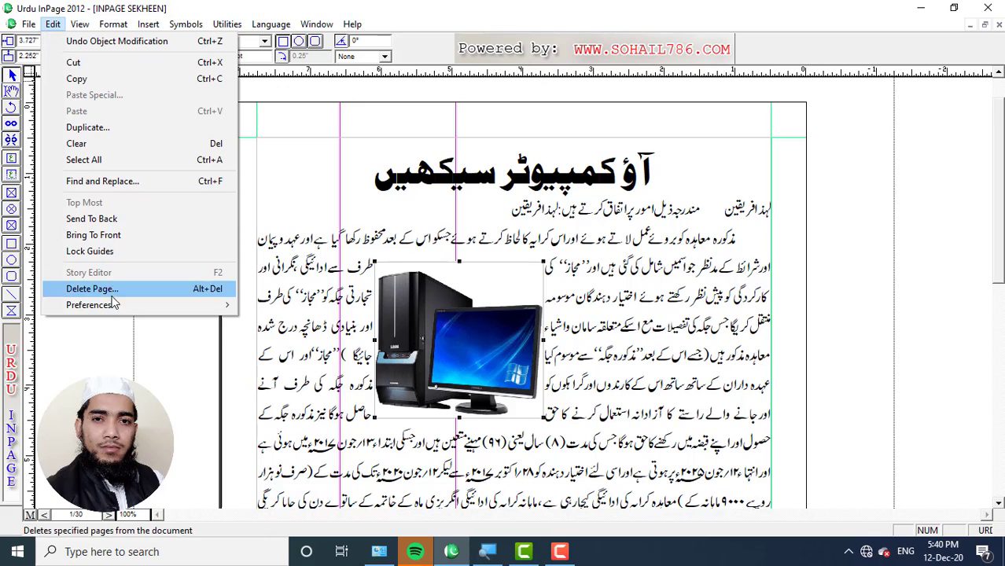
mouse_move(114, 304)
click(244, 321)
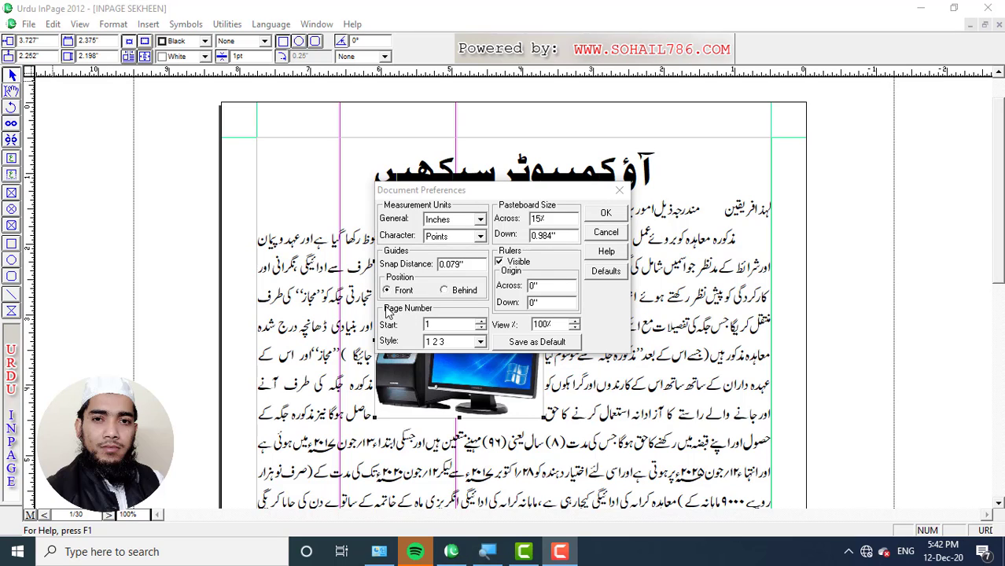
drag(370, 299, 491, 360)
key(Escape)
mouse_move(358, 311)
mouse_down()
mouse_move(475, 350)
mouse_move(495, 352)
mouse_move(499, 339)
mouse_up()
click(605, 213)
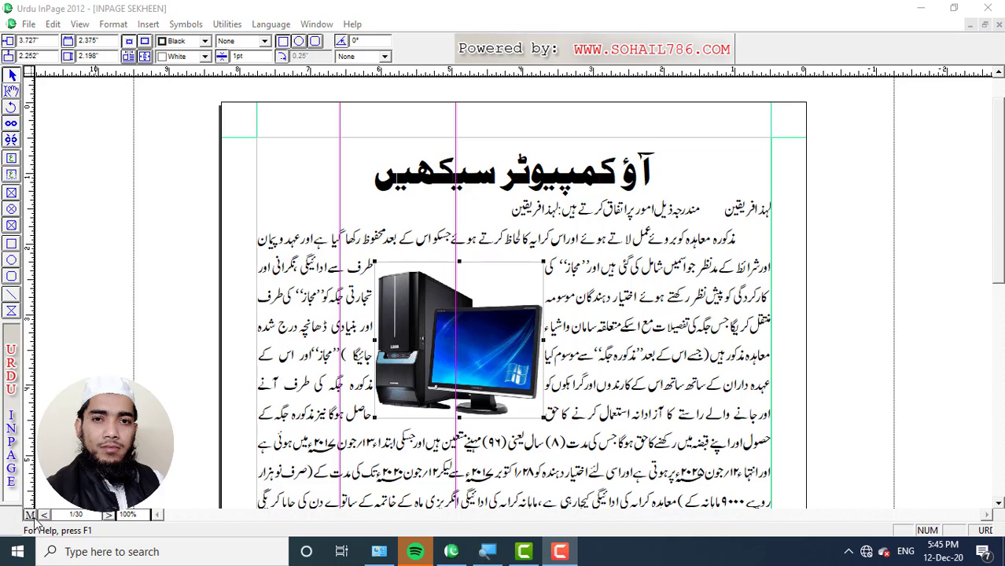
Switch to the master page, return to the document page, and switch to the master page again
click(30, 514)
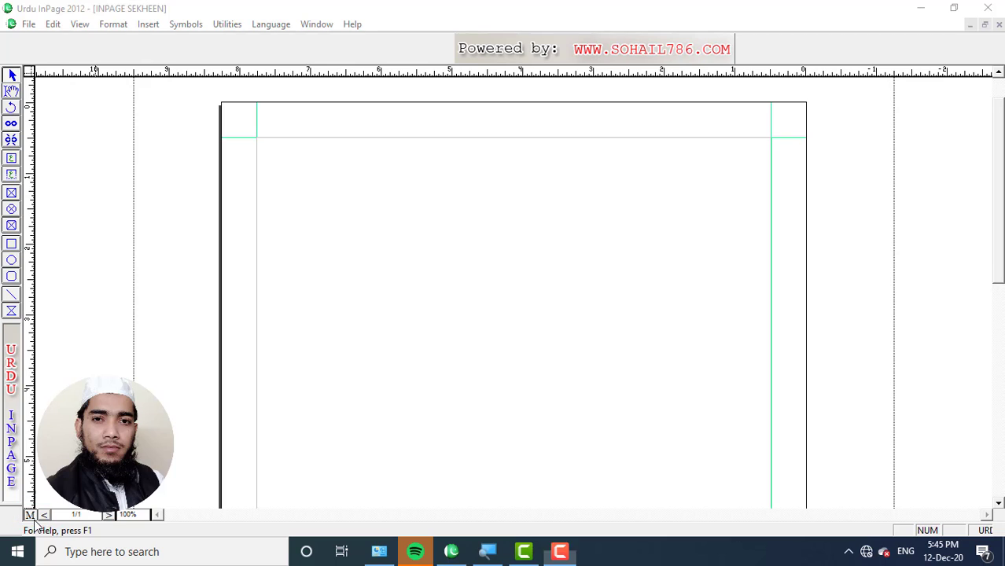
click(29, 516)
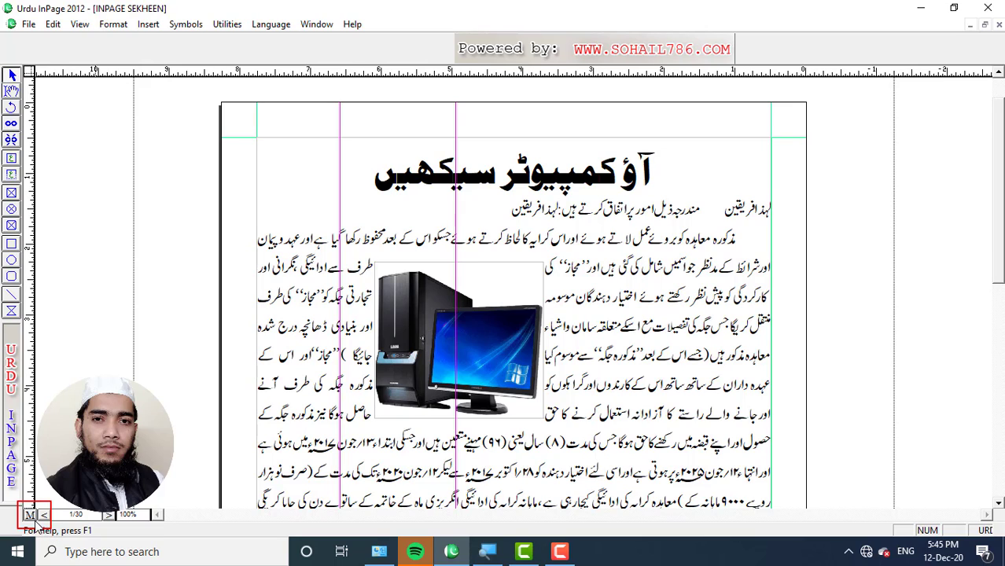
key(F9)
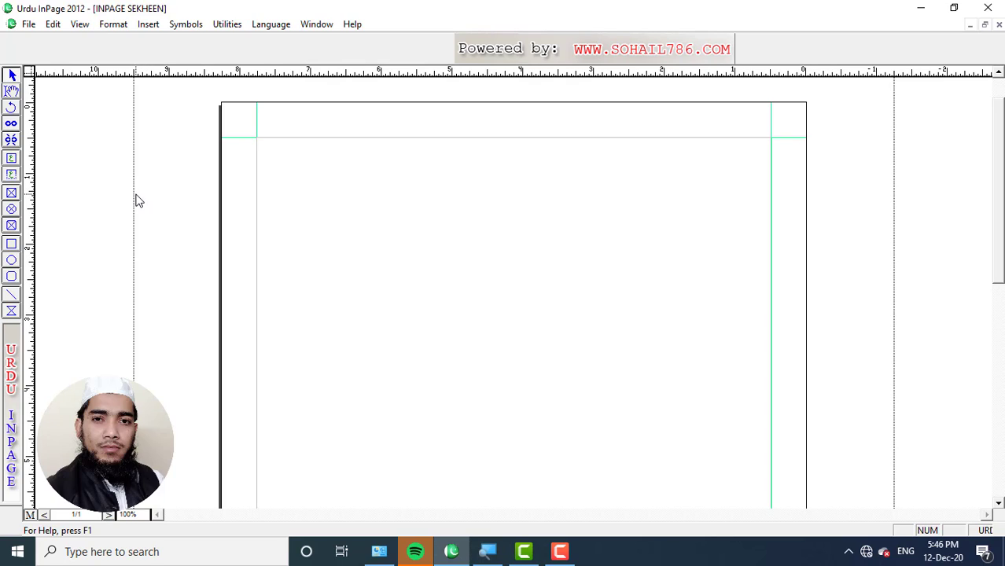
Draw a small text box in the middle of the master page's top margin and centre its text alignment
click(11, 176)
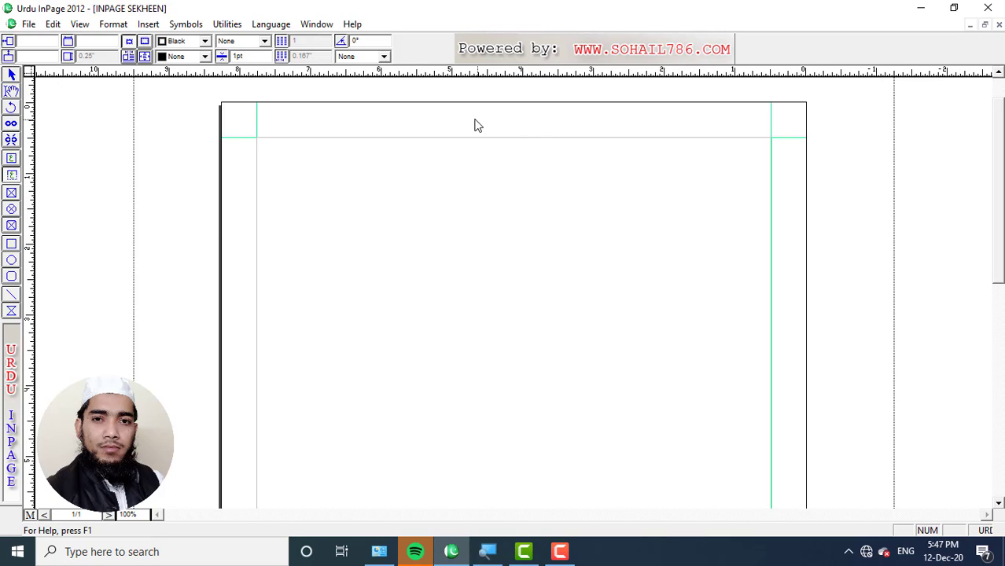
drag(479, 111, 570, 148)
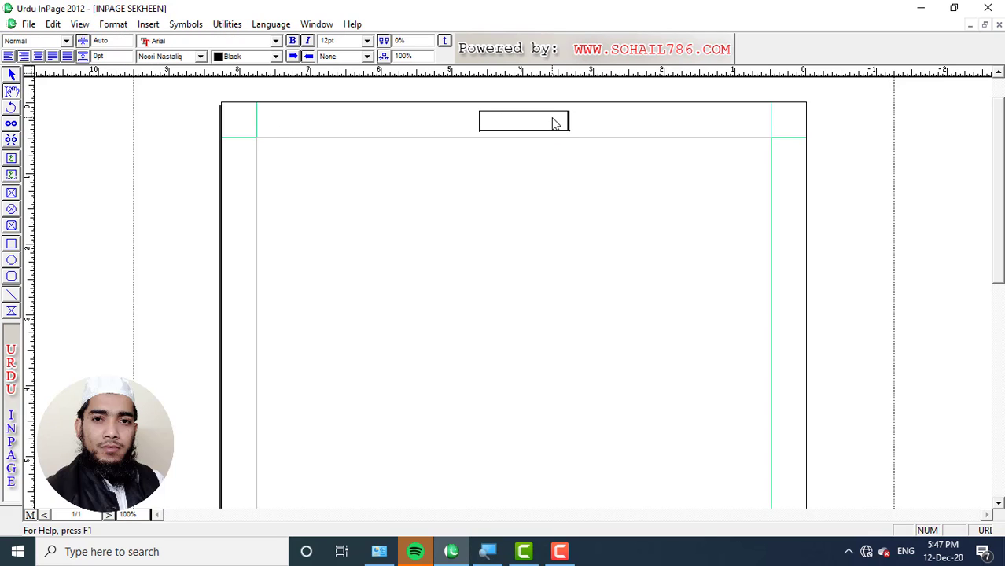
click(38, 57)
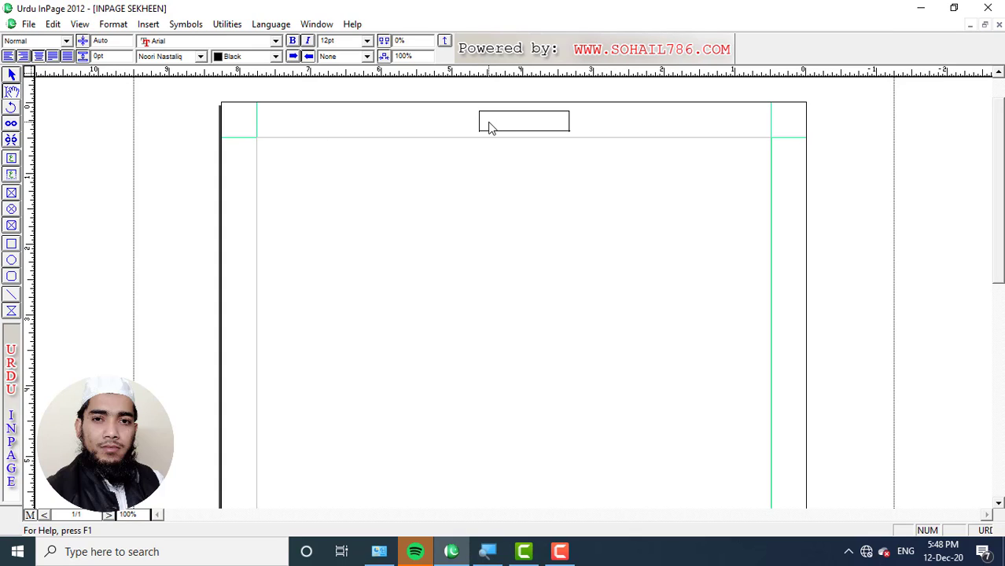
Insert a page number into the master page's top text box and set its font size to 18 pt
click(148, 24)
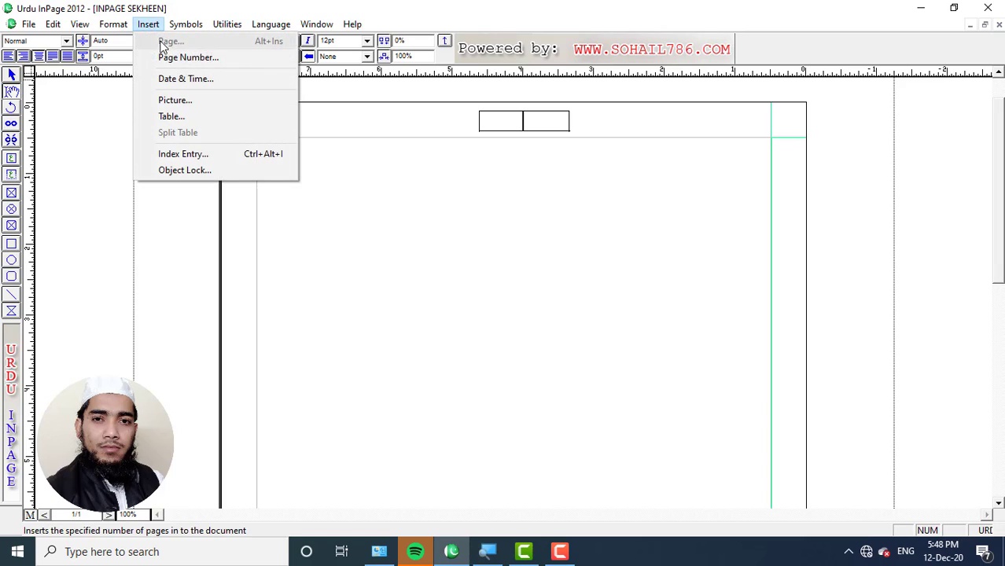
click(184, 58)
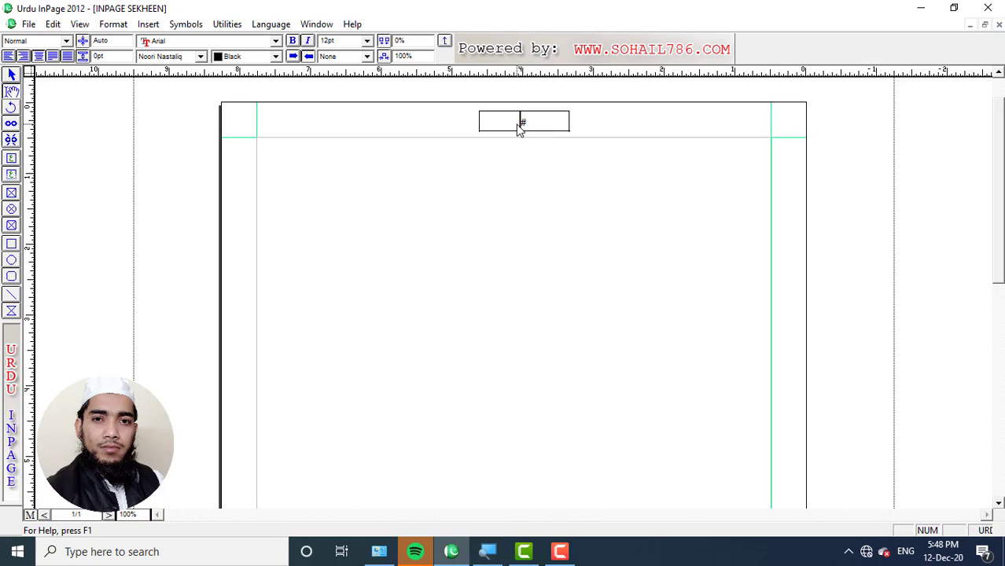
drag(519, 124, 532, 123)
click(368, 41)
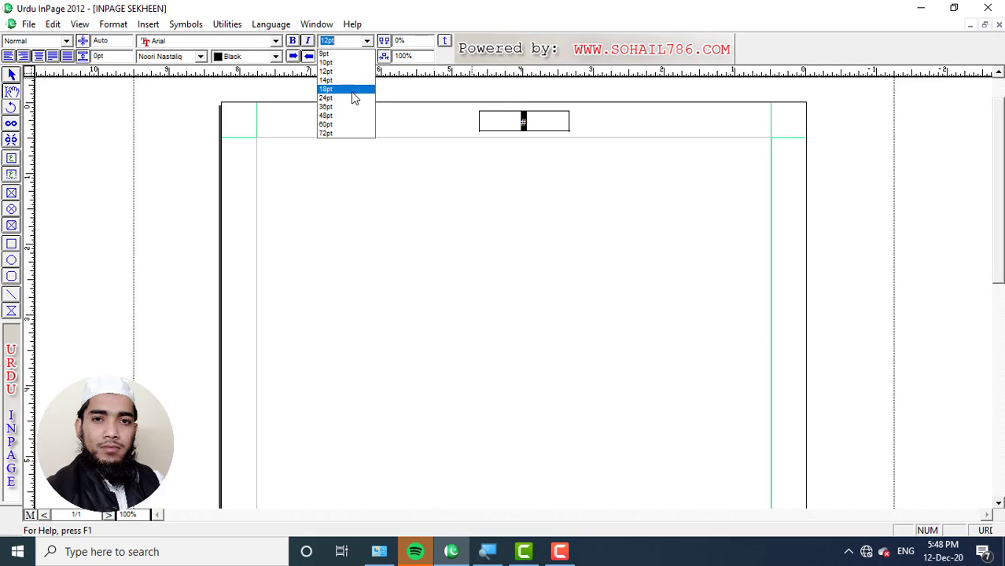
click(347, 89)
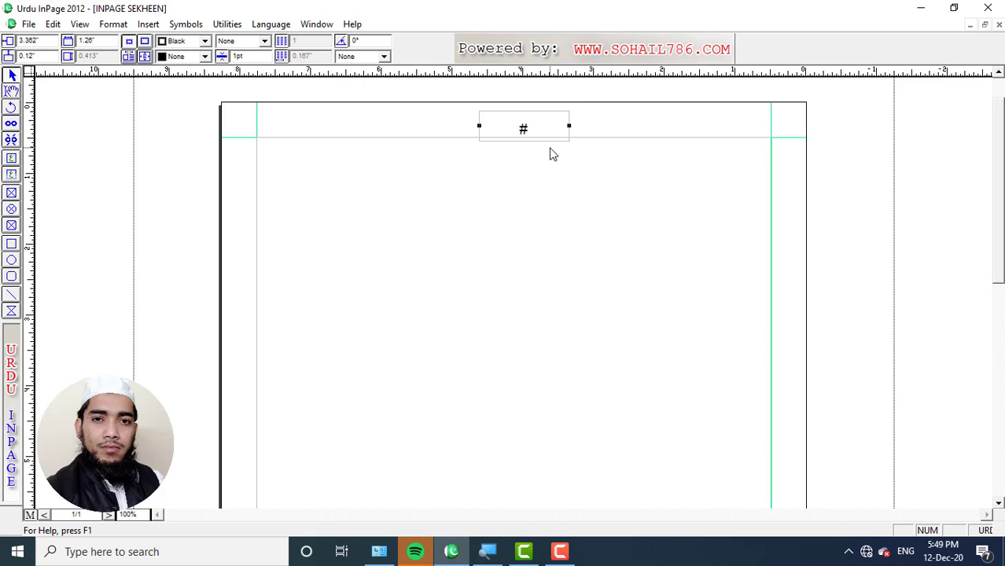
Leave the master page, check the page numbers on the first three pages and the last page, and return to the first page
click(30, 516)
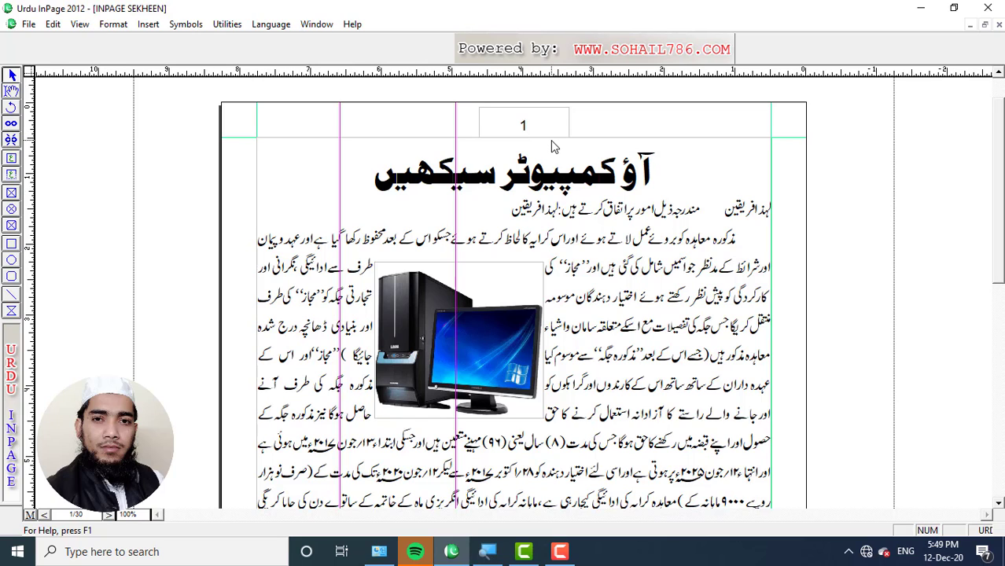
click(46, 516)
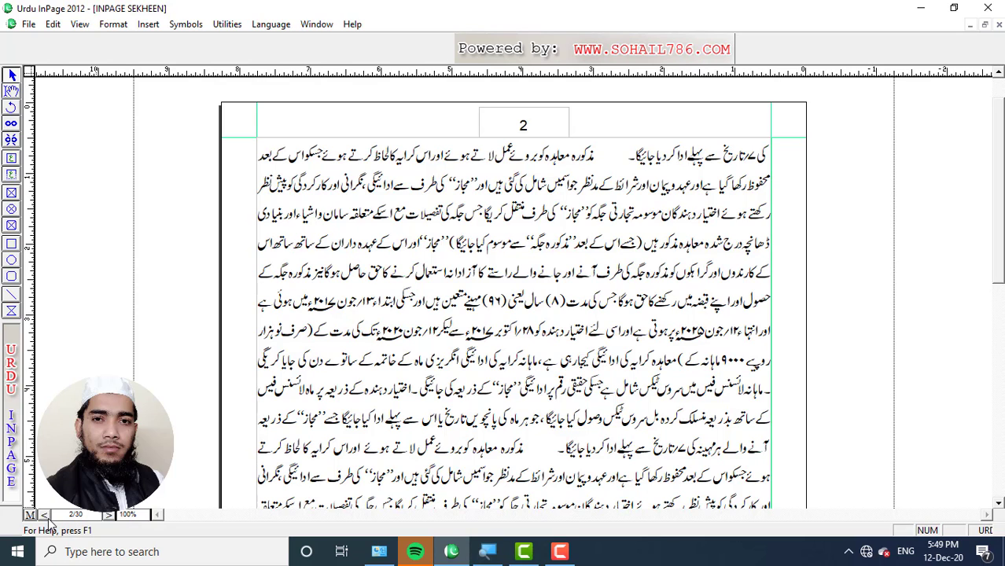
click(46, 516)
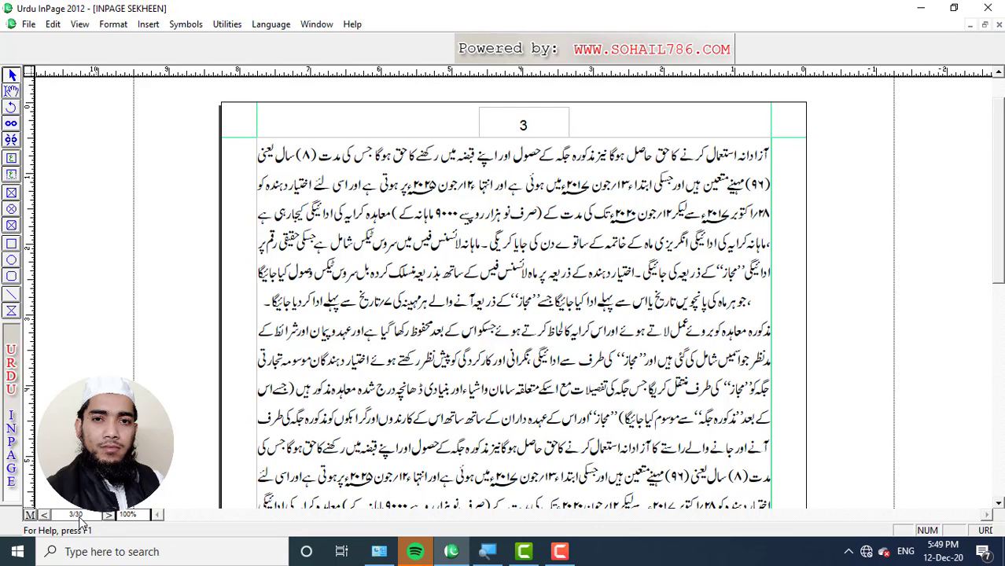
click(500, 191)
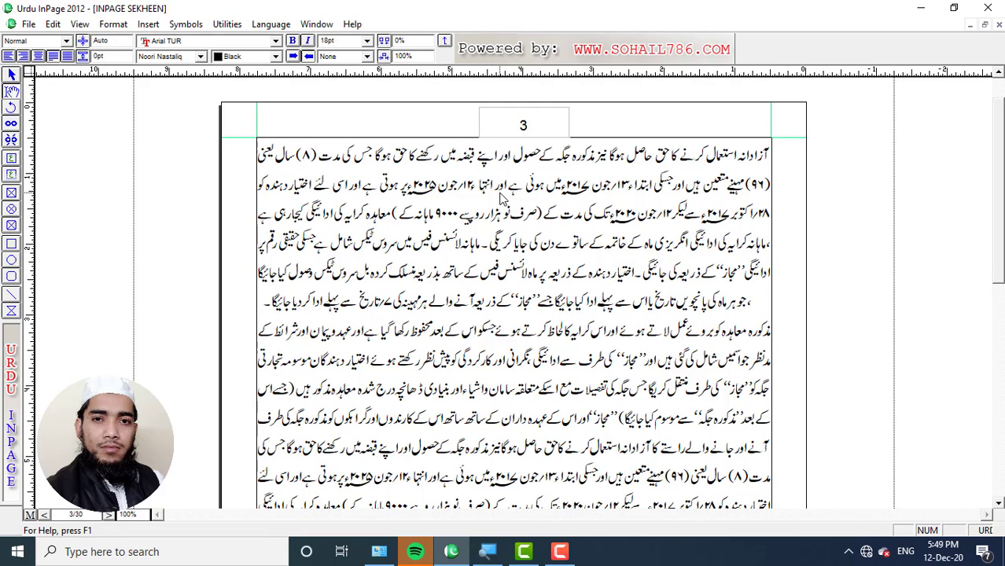
drag(999, 207, 985, 177)
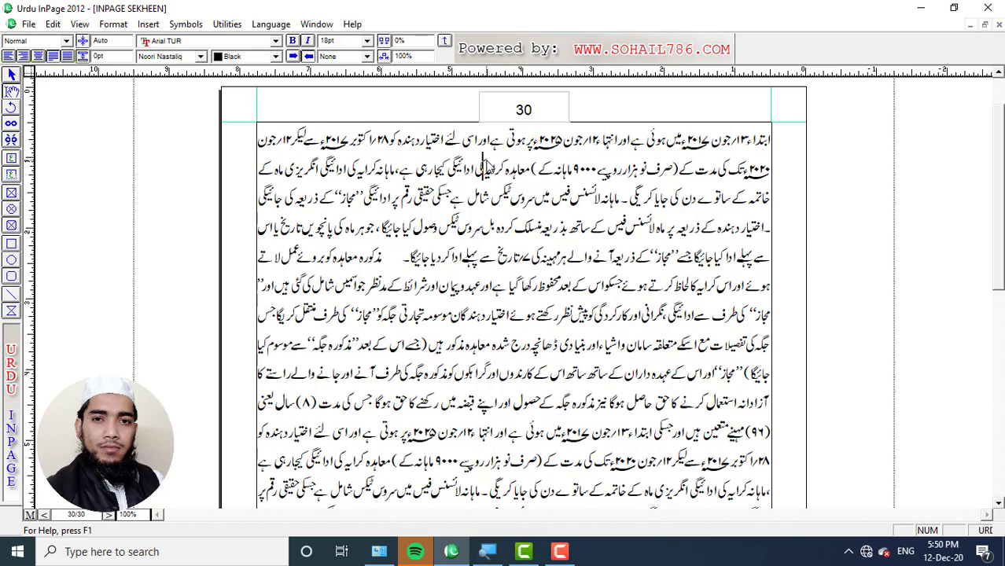
key(ctrl+Home)
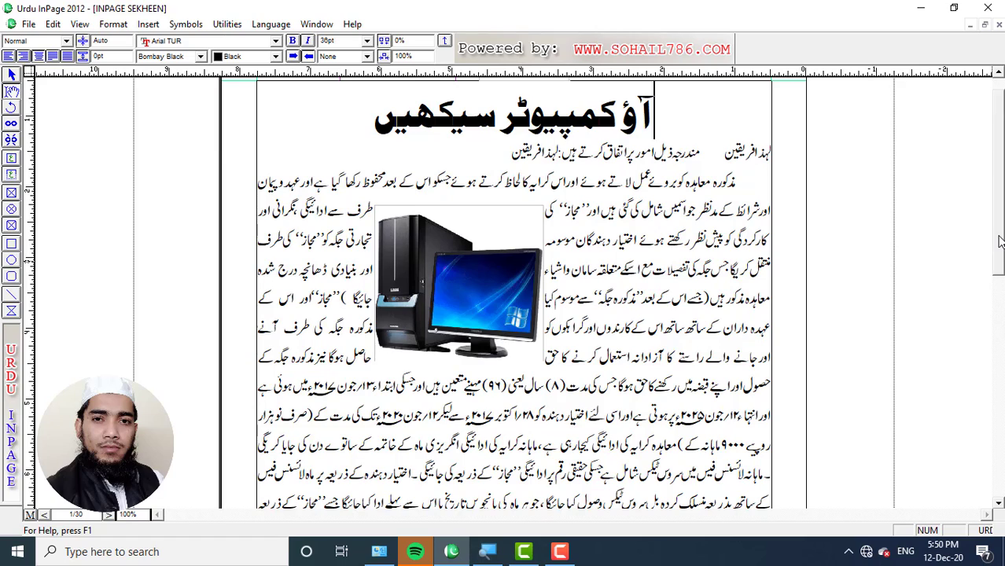
scroll(1001, 276, up, 2)
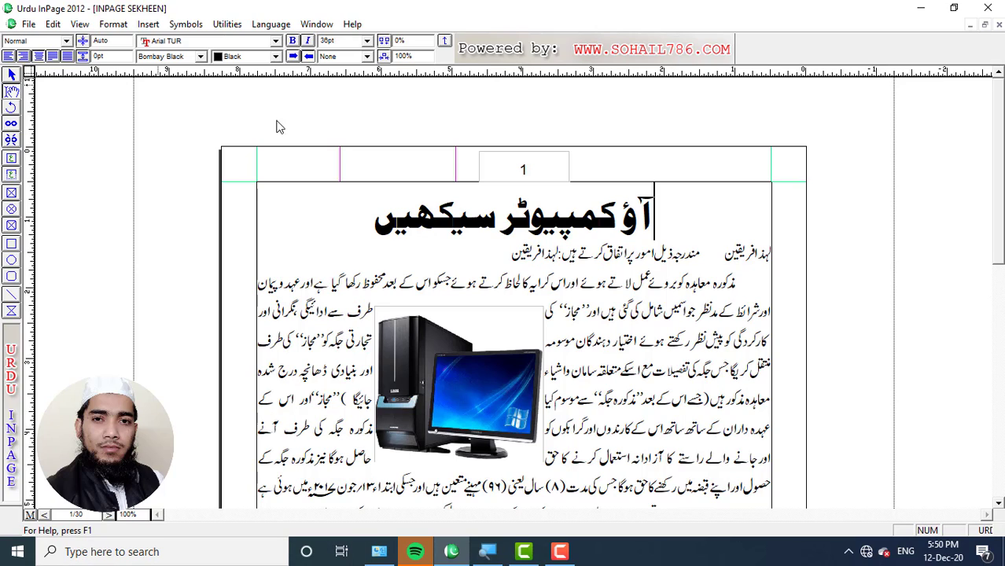
Set the page numbering in the document preferences to start at 51 with the Urdu Number style
click(53, 24)
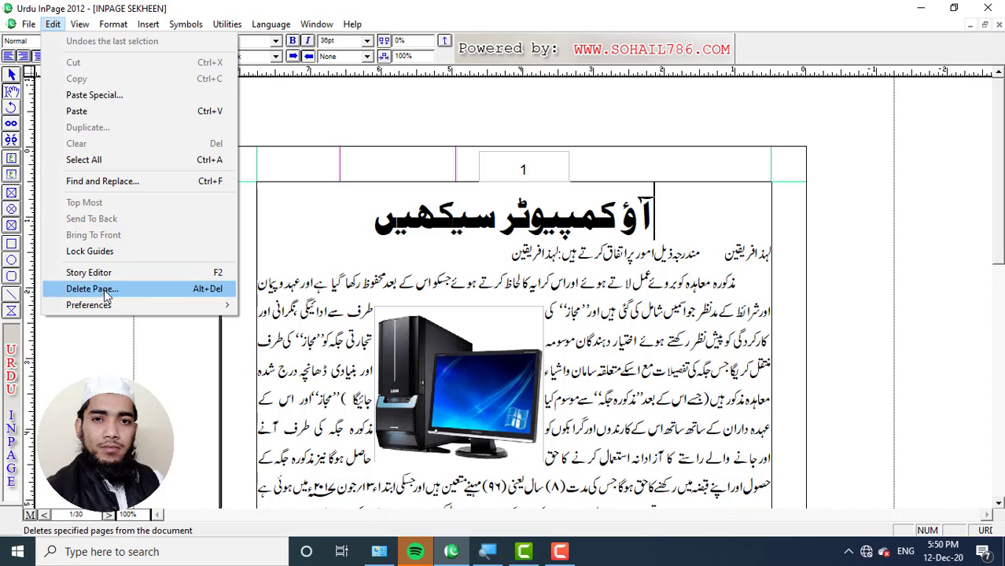
mouse_move(118, 306)
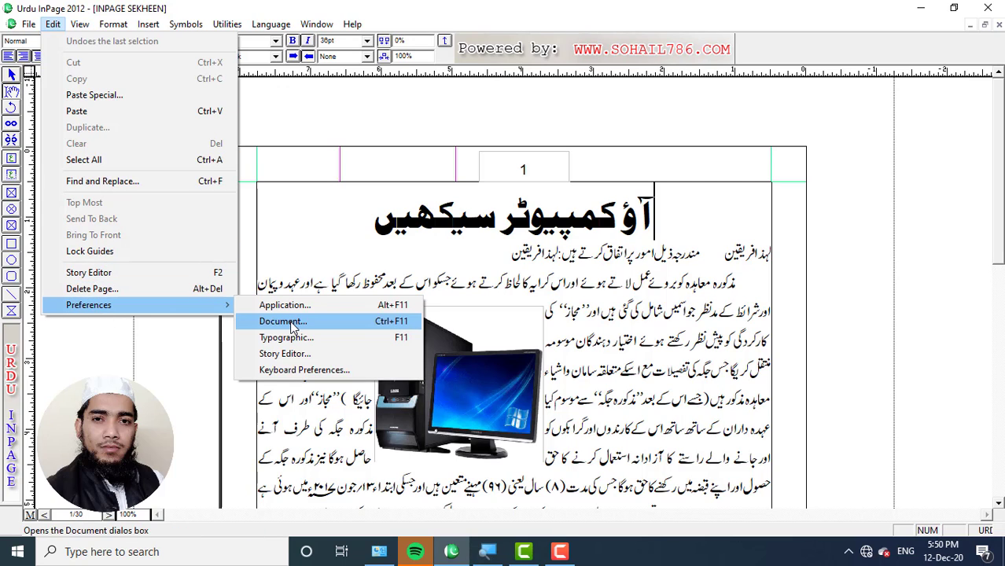
click(283, 322)
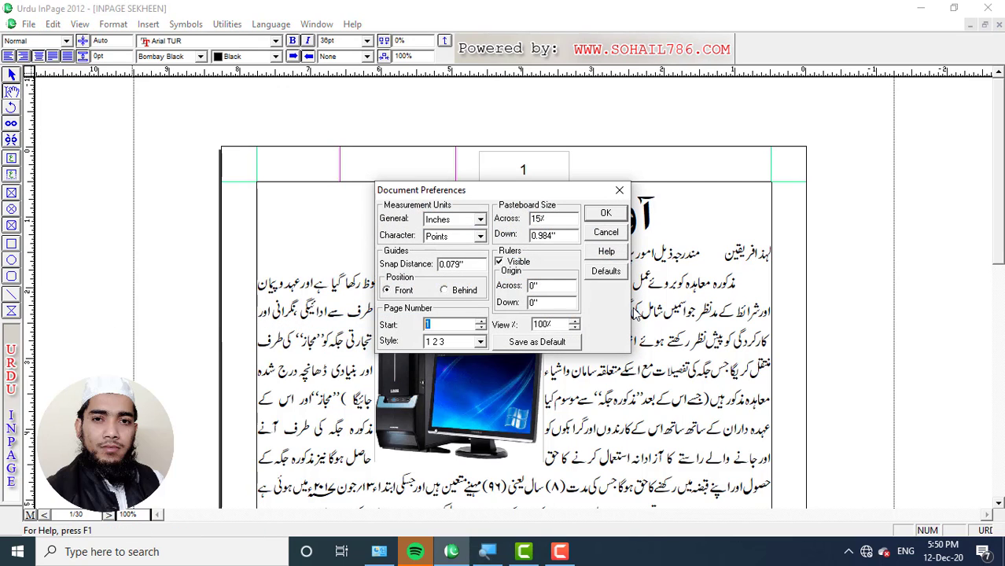
text(51)
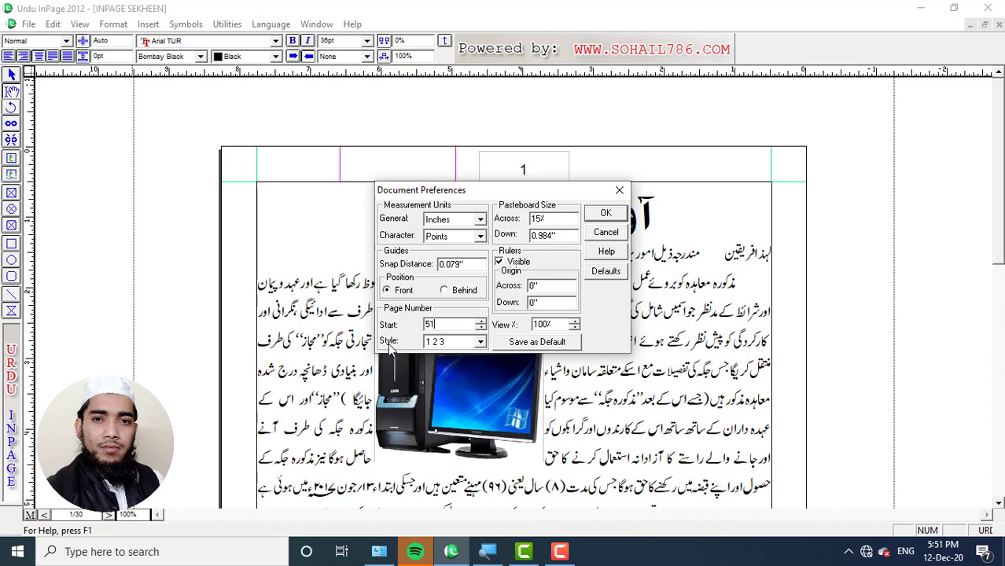
click(480, 345)
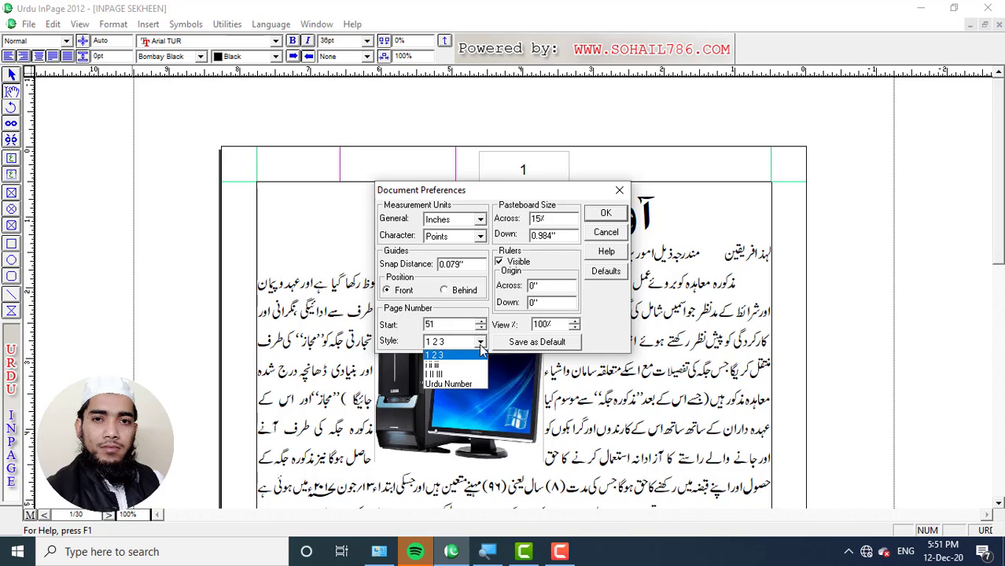
click(449, 385)
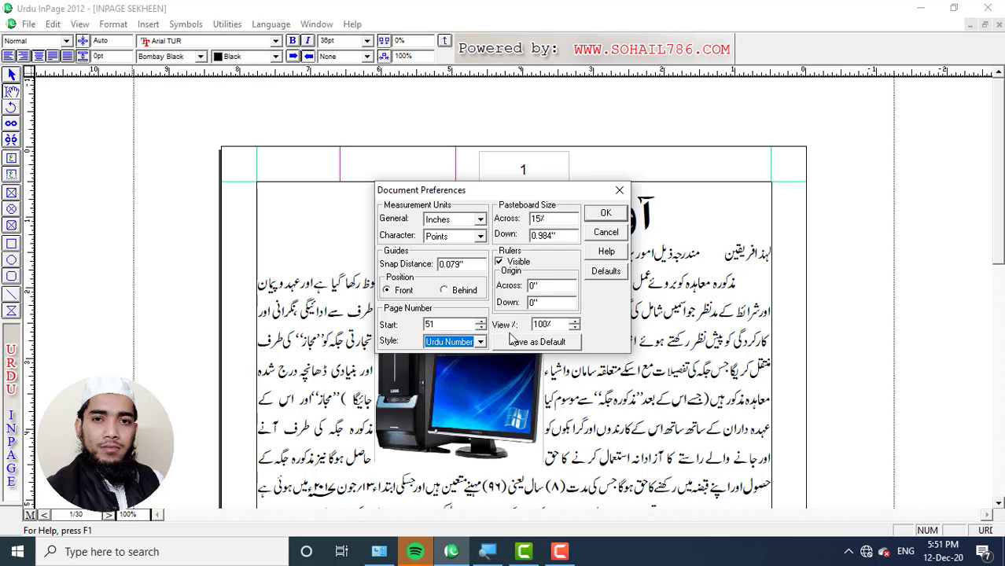
click(605, 214)
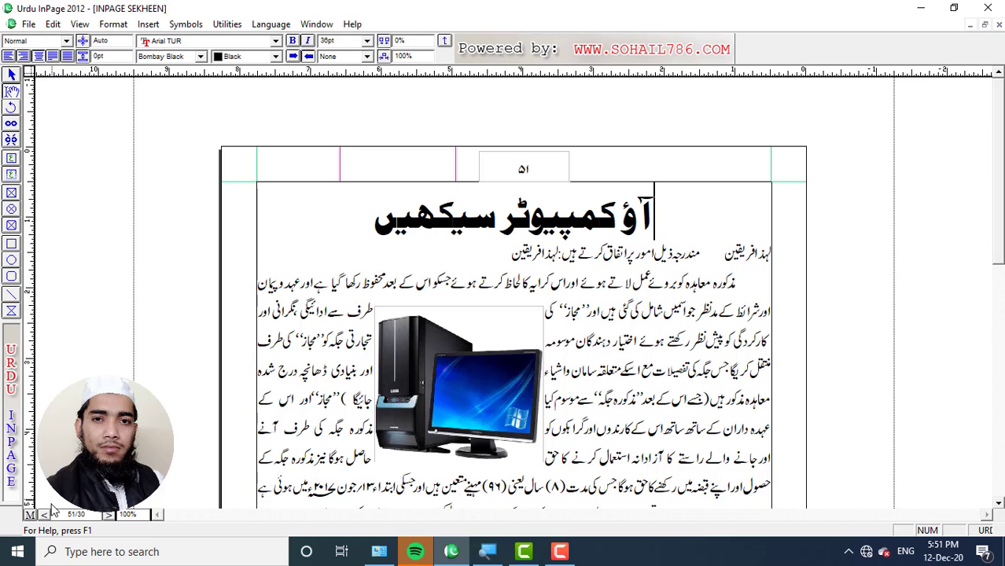
Page forward from the first page to page 59 to check the Urdu page numbers
click(45, 516)
click(45, 516)
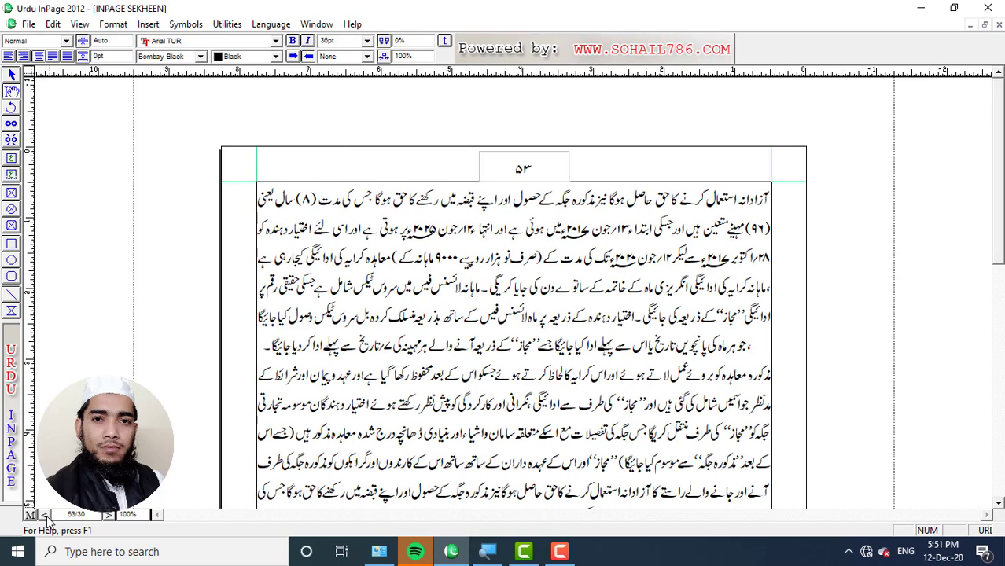
click(45, 516)
click(45, 515)
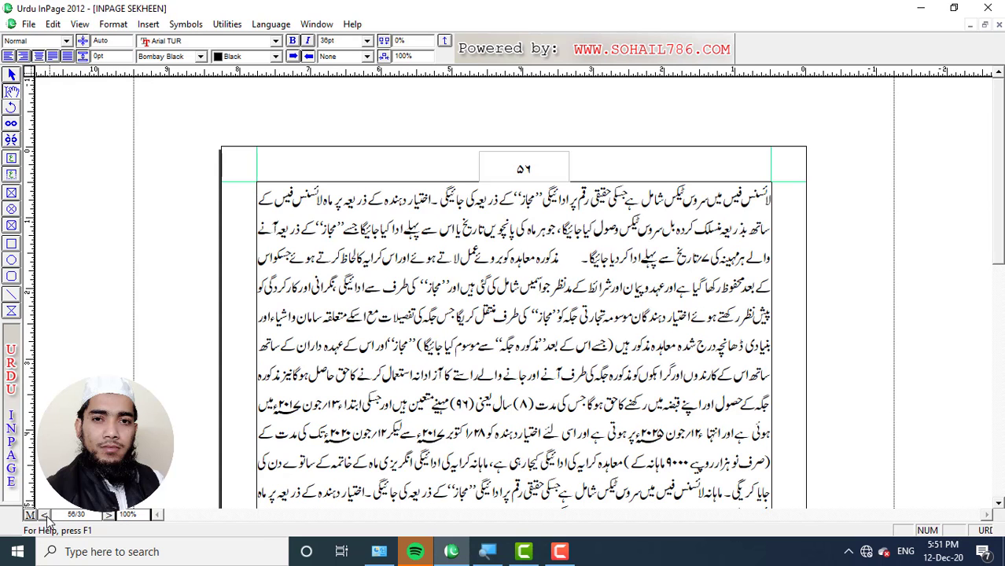
click(45, 516)
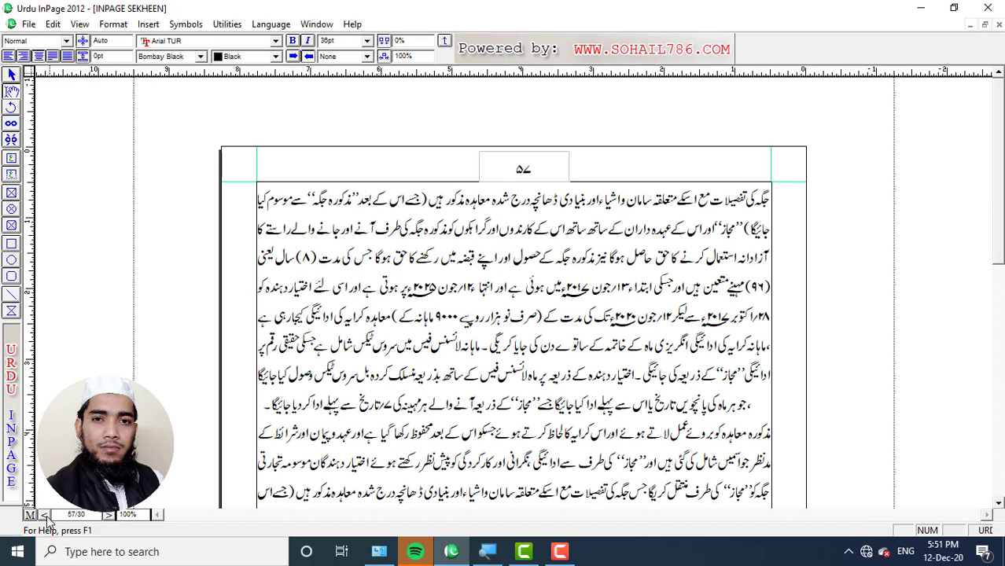
click(45, 515)
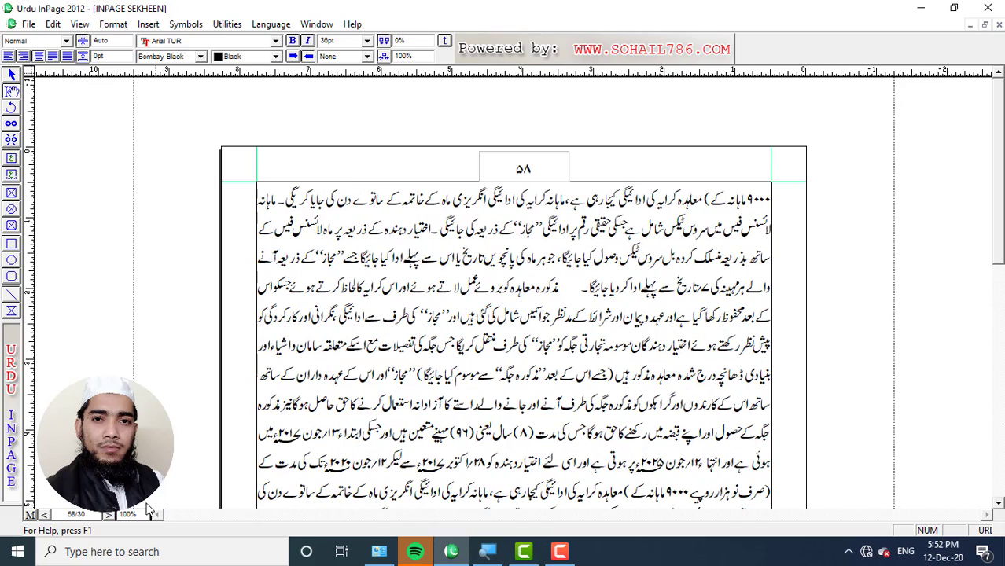
click(45, 516)
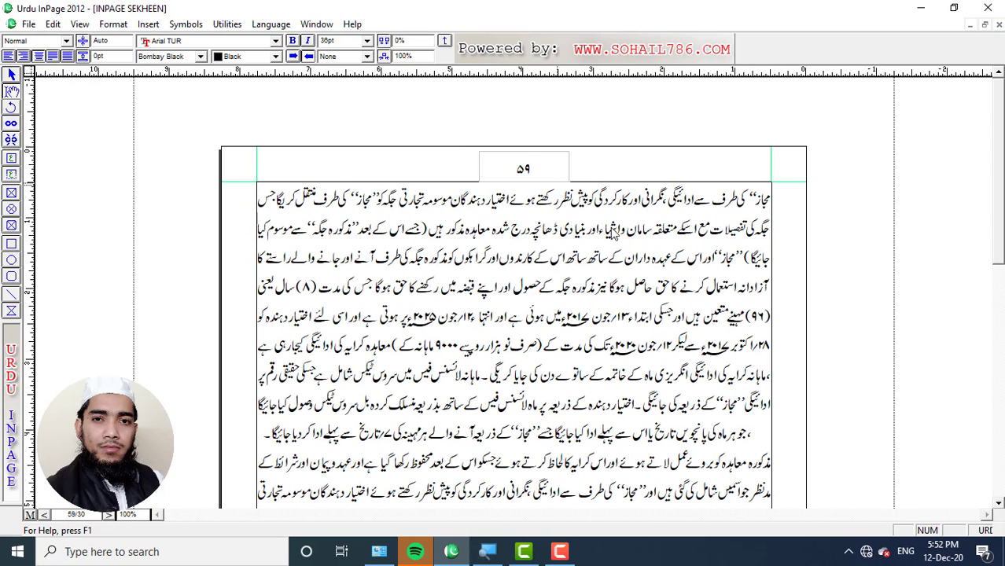
Review the pasteboard size settings in the document preferences and examine the pasteboard area beside and above the page
click(282, 258)
click(53, 24)
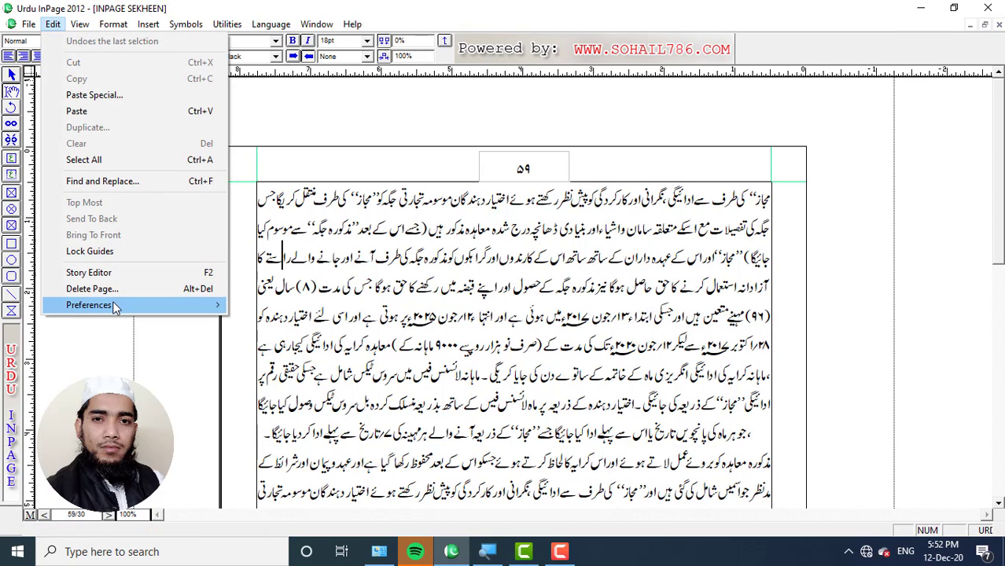
mouse_move(124, 307)
click(271, 321)
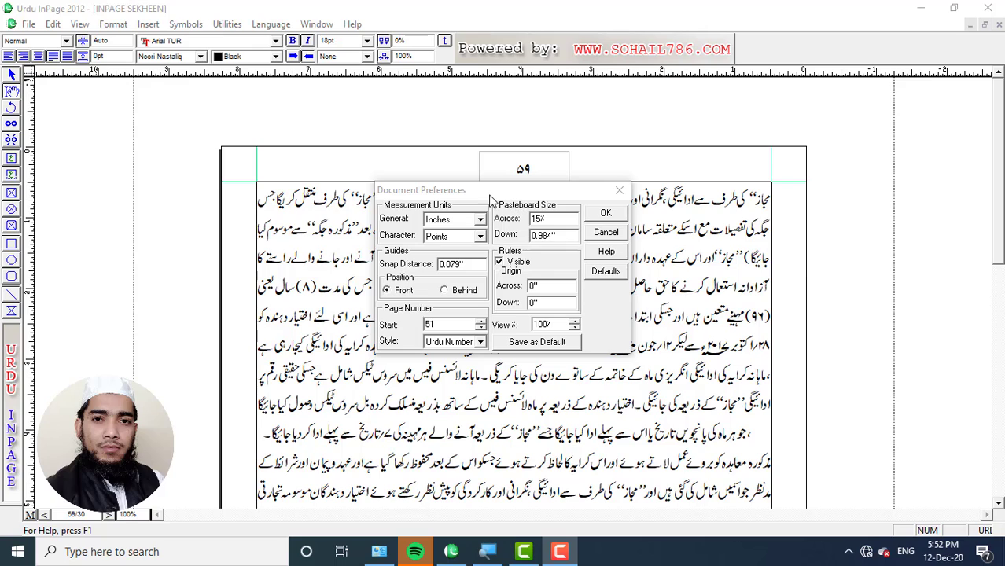
drag(486, 195, 580, 257)
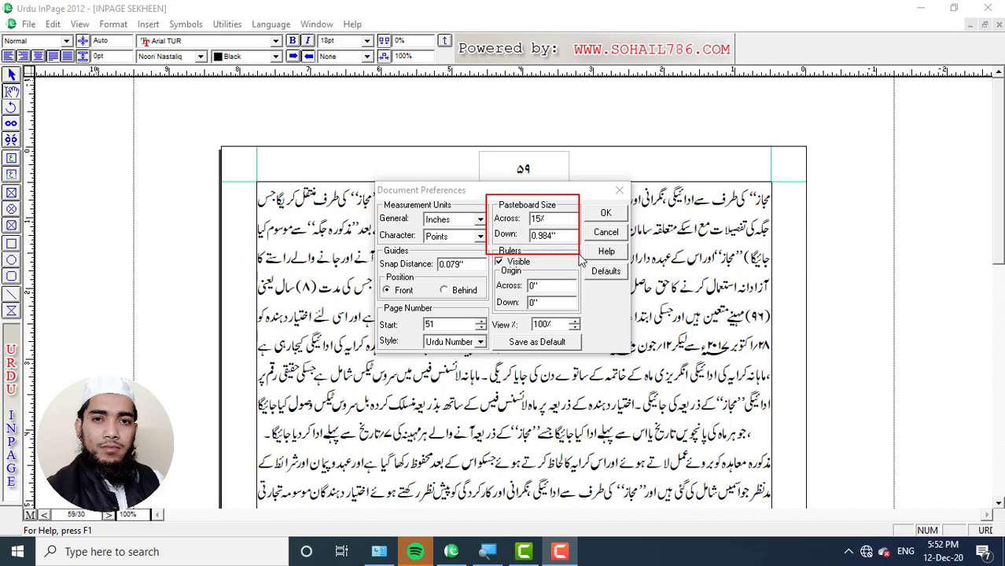
click(610, 219)
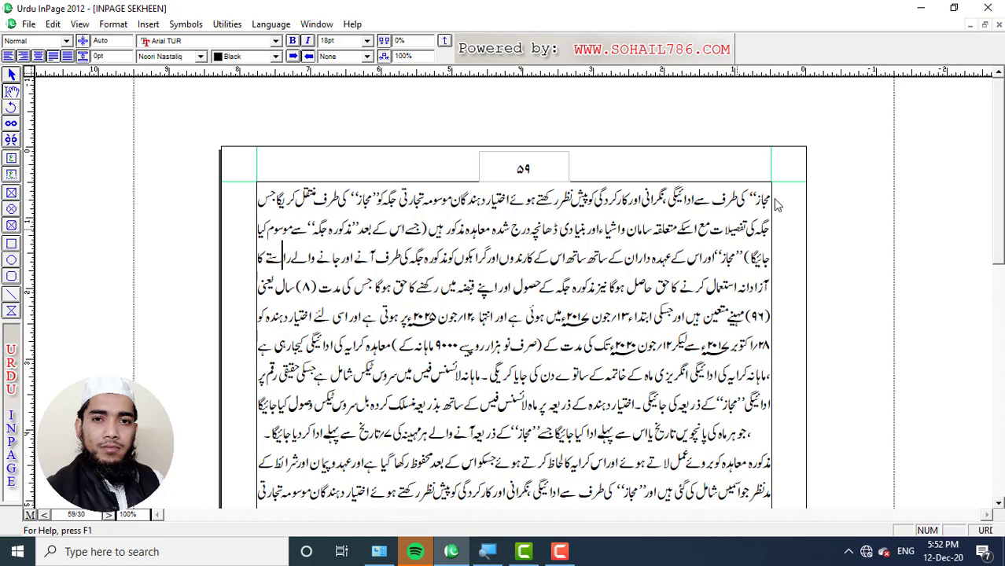
mouse_move(807, 181)
mouse_down()
mouse_move(839, 205)
mouse_move(924, 366)
mouse_move(892, 490)
mouse_up()
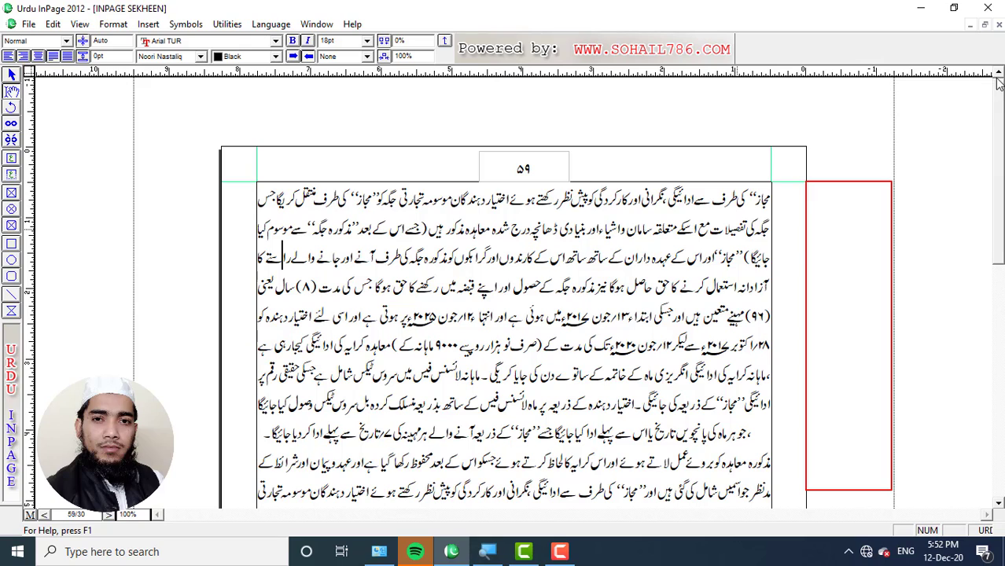
drag(211, 82, 820, 144)
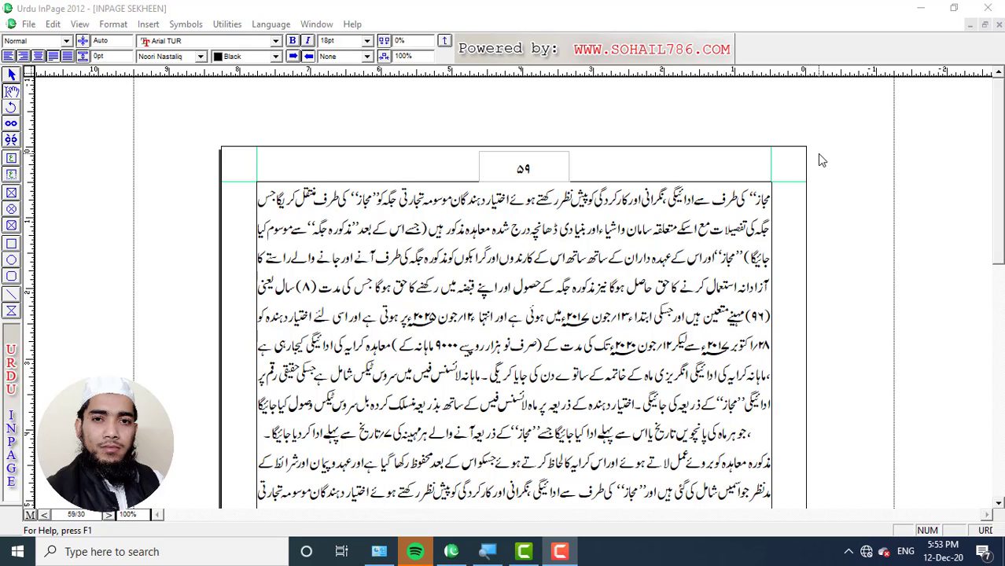
click(819, 155)
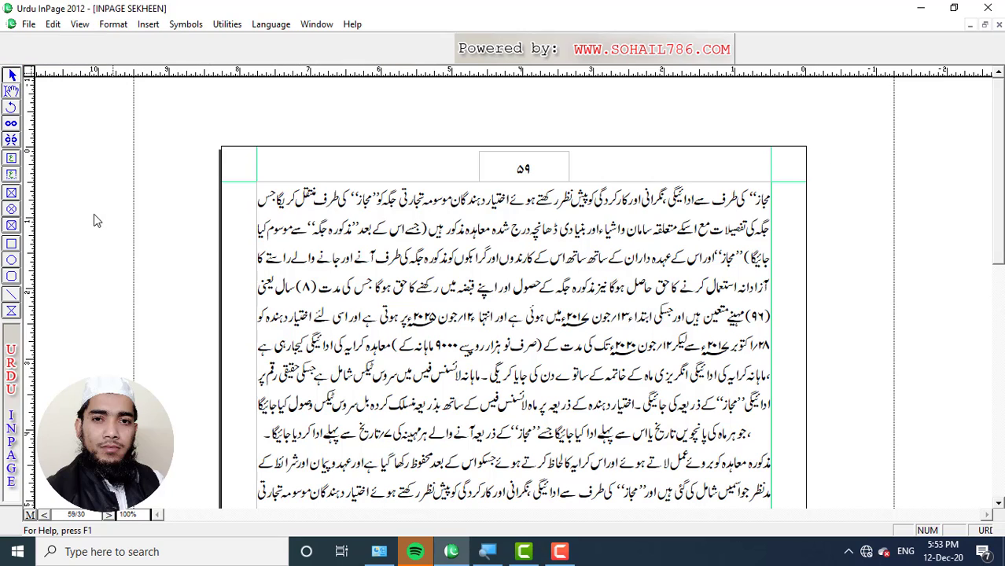
Draw a wide text box on the pasteboard above page 59 and paste in a phrase copied from the page's second line
click(11, 159)
drag(382, 96, 662, 143)
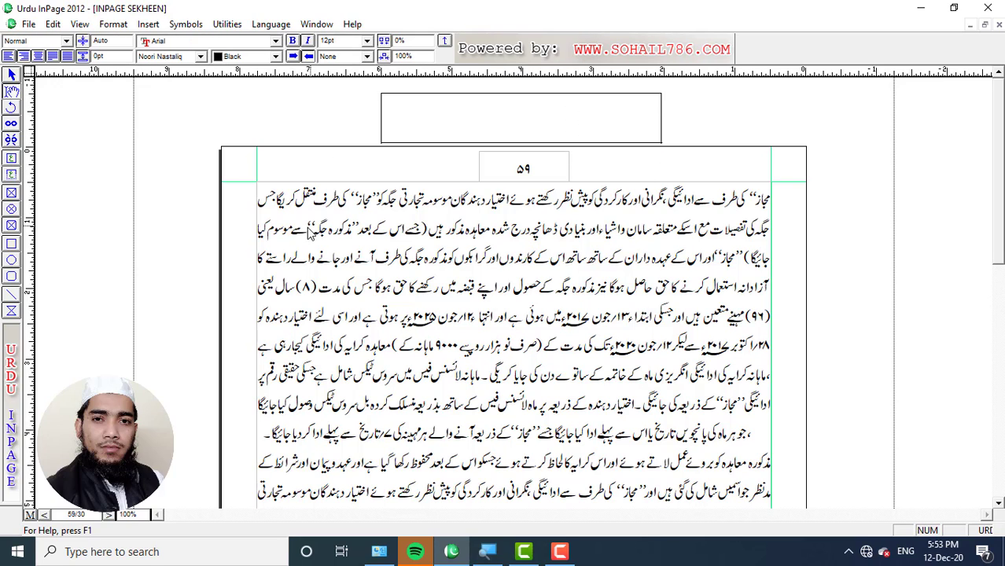
drag(309, 234, 554, 235)
key(ctrl+c)
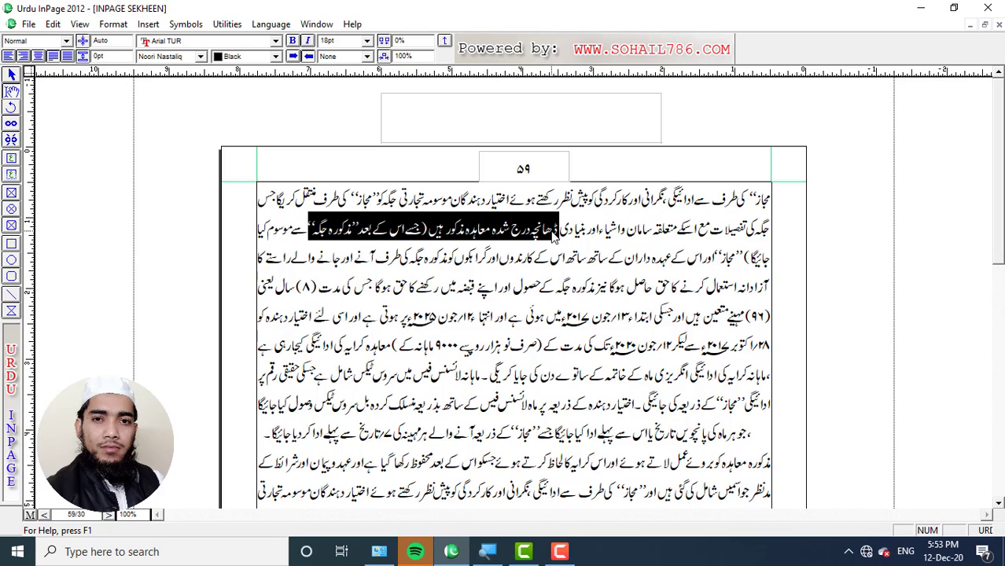
click(593, 119)
key(ctrl+v)
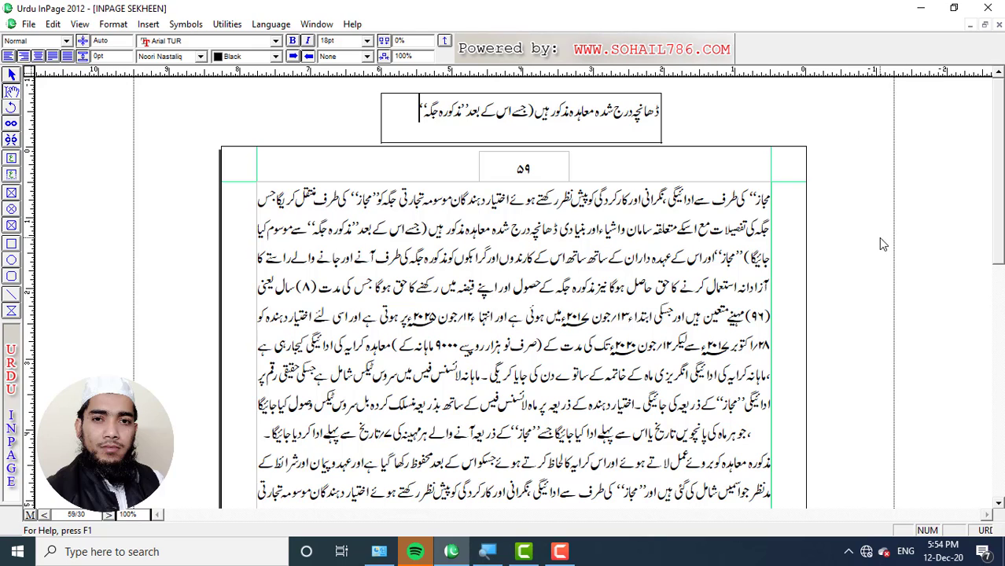
Set the pasteboard's across size to 20% in the document preferences
click(52, 24)
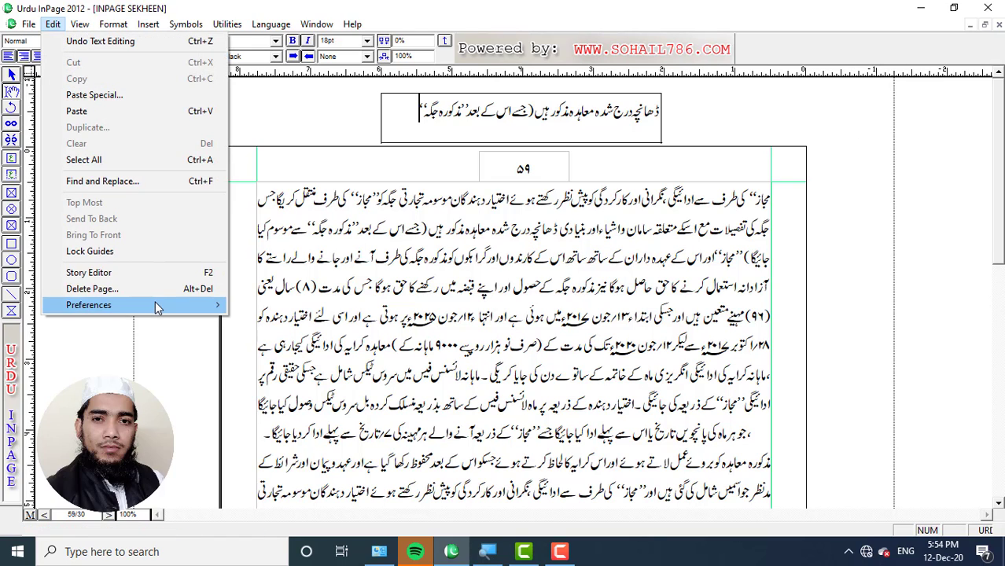
mouse_move(155, 306)
click(285, 321)
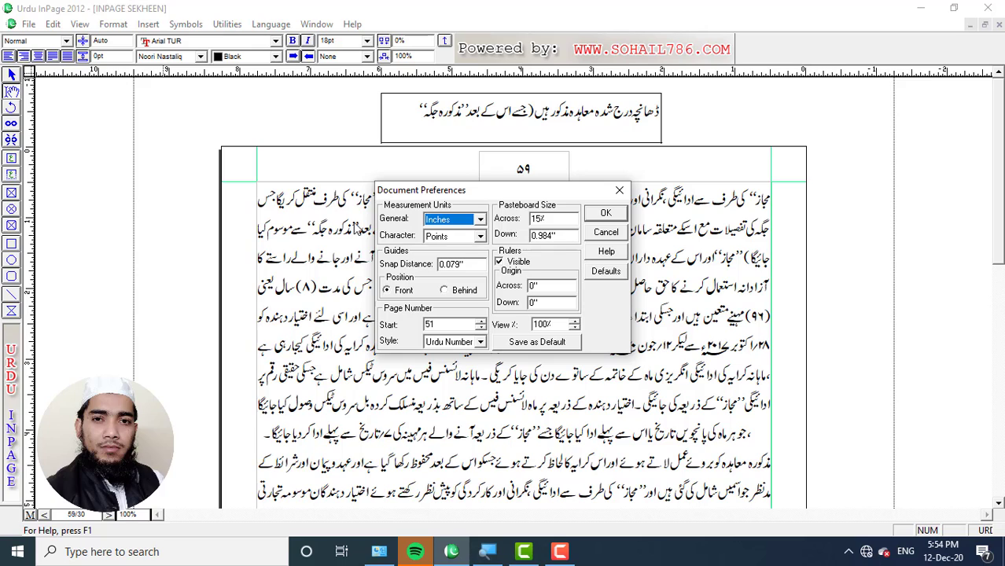
drag(546, 220, 520, 224)
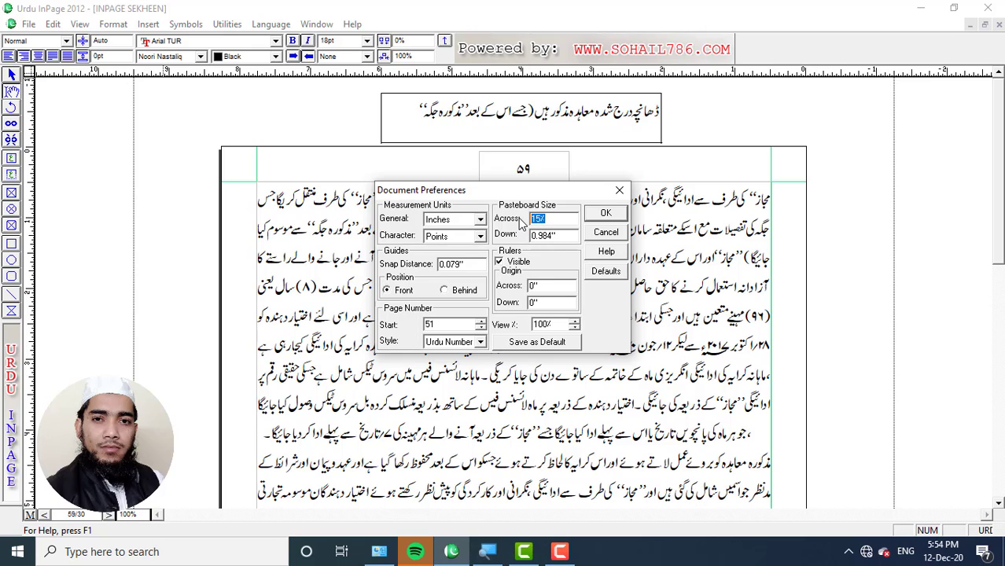
text(20)
click(605, 214)
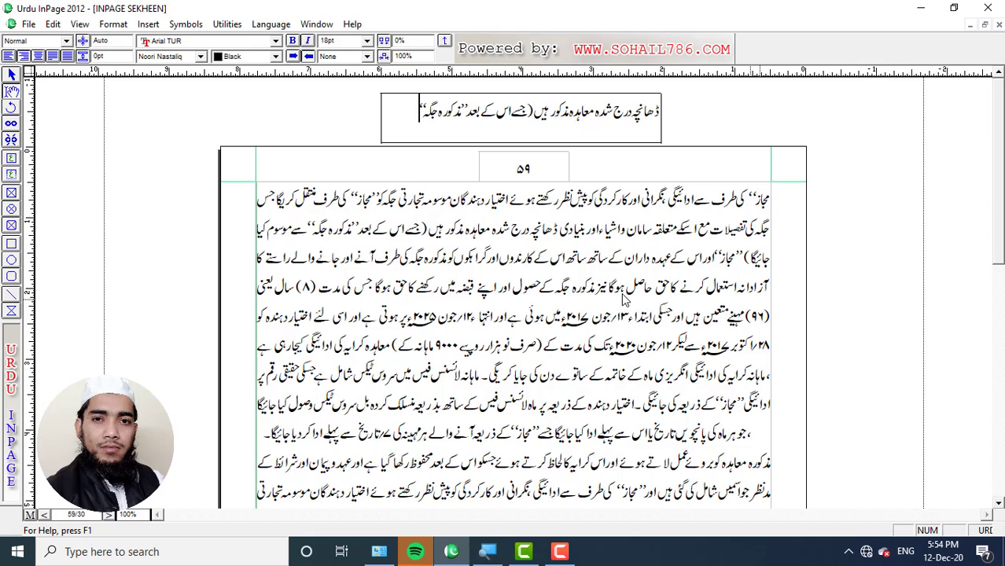
Hide the rulers through the document preferences and apply the change
click(52, 24)
mouse_move(135, 305)
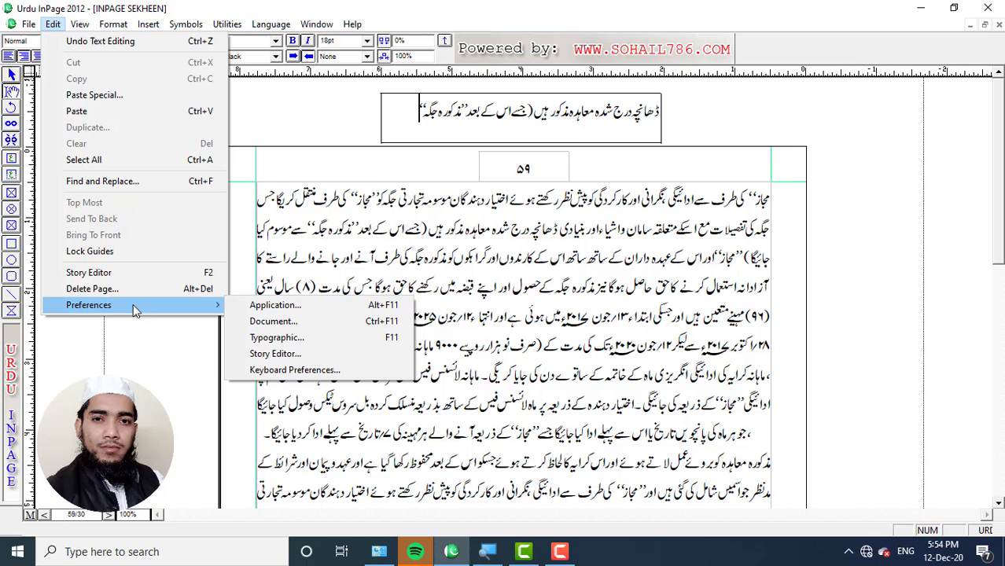
click(262, 319)
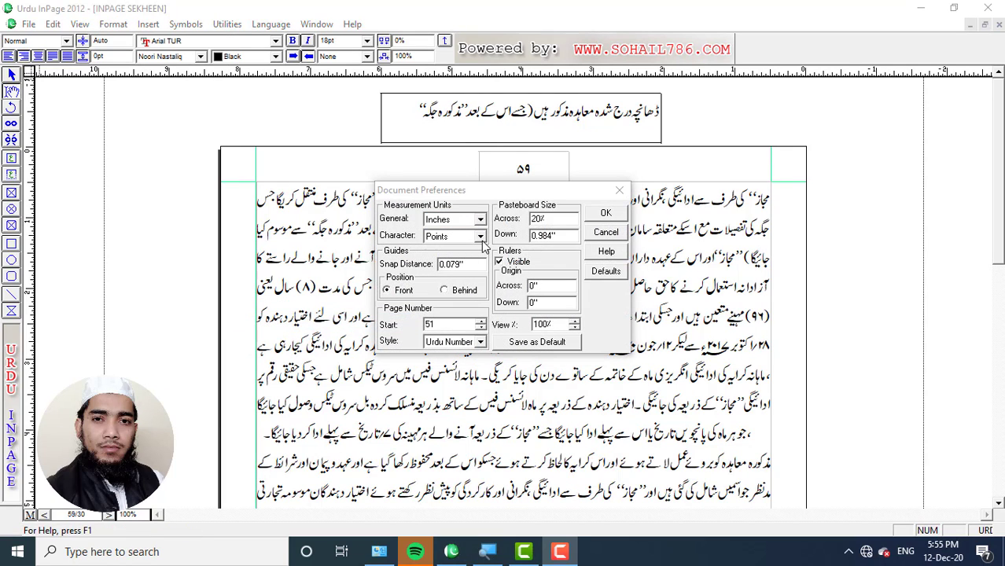
drag(482, 242, 591, 318)
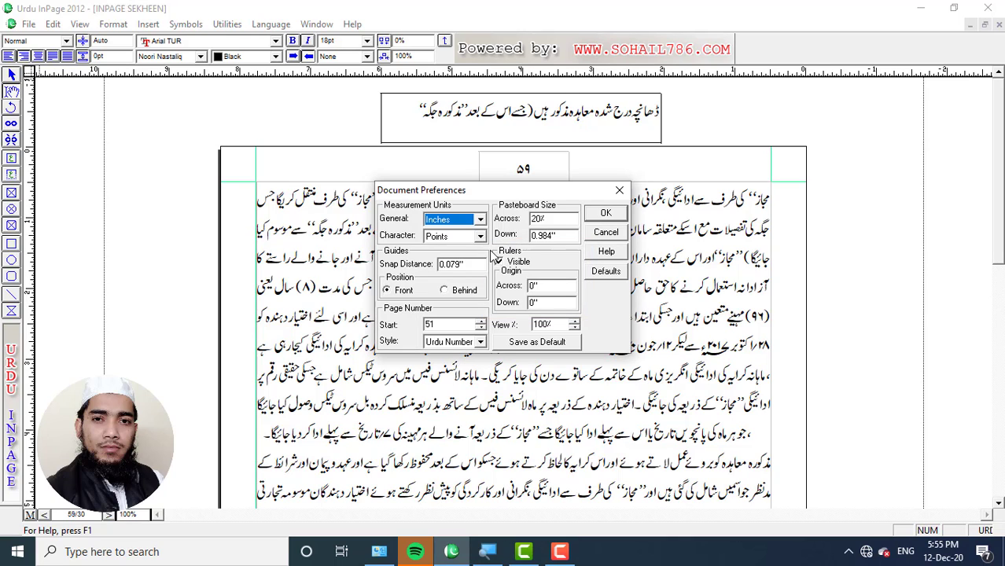
drag(490, 250, 544, 271)
key(Escape)
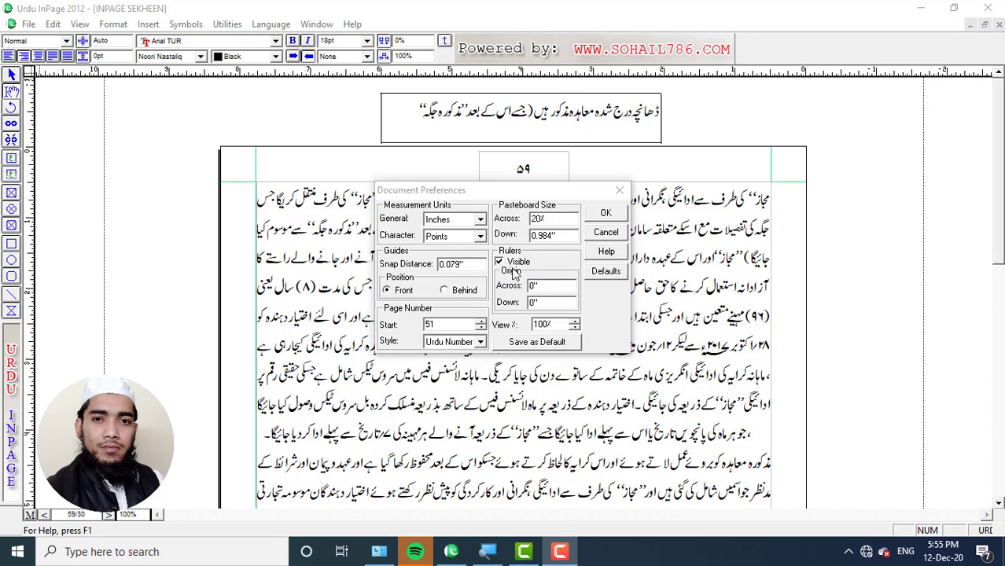
click(498, 263)
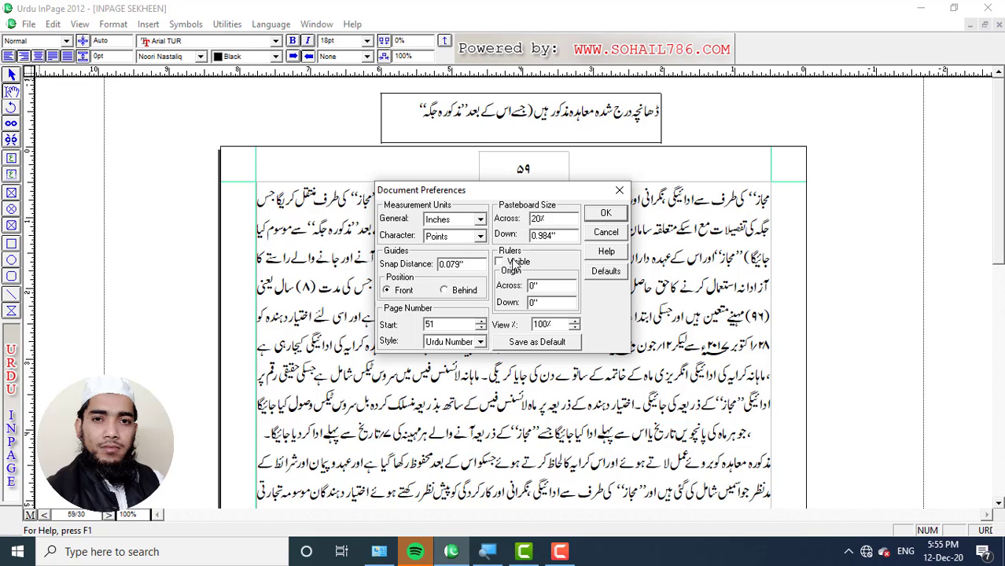
click(606, 213)
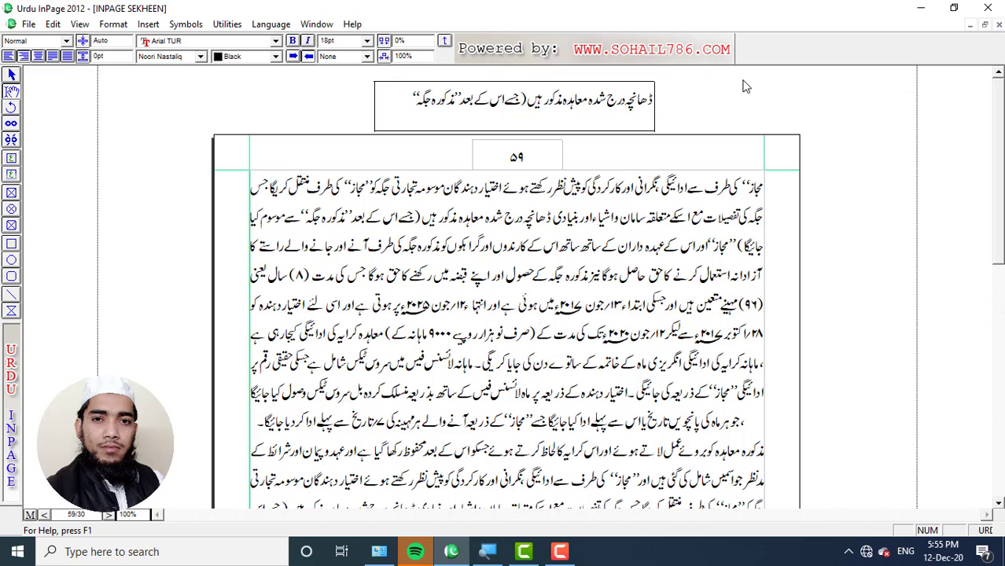
Make the rulers visible again in the document preferences and review the ruler origin settings
click(54, 25)
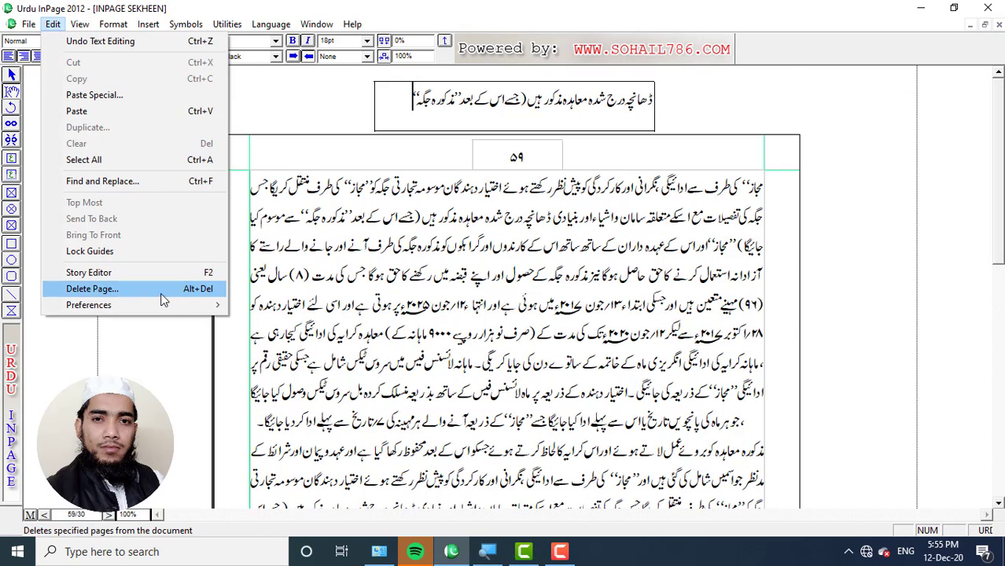
mouse_move(184, 305)
click(338, 321)
click(499, 262)
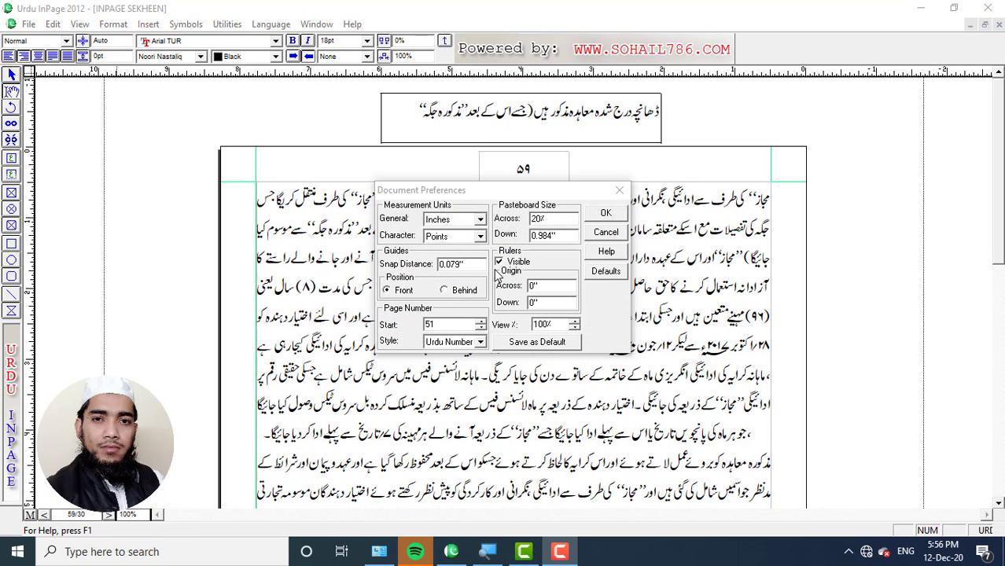
drag(496, 268, 584, 323)
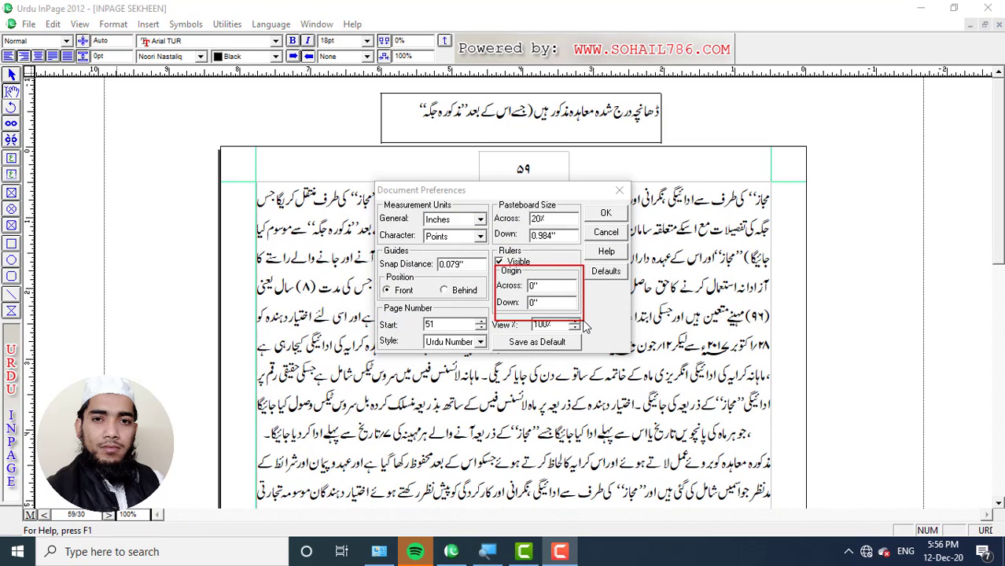
key(Escape)
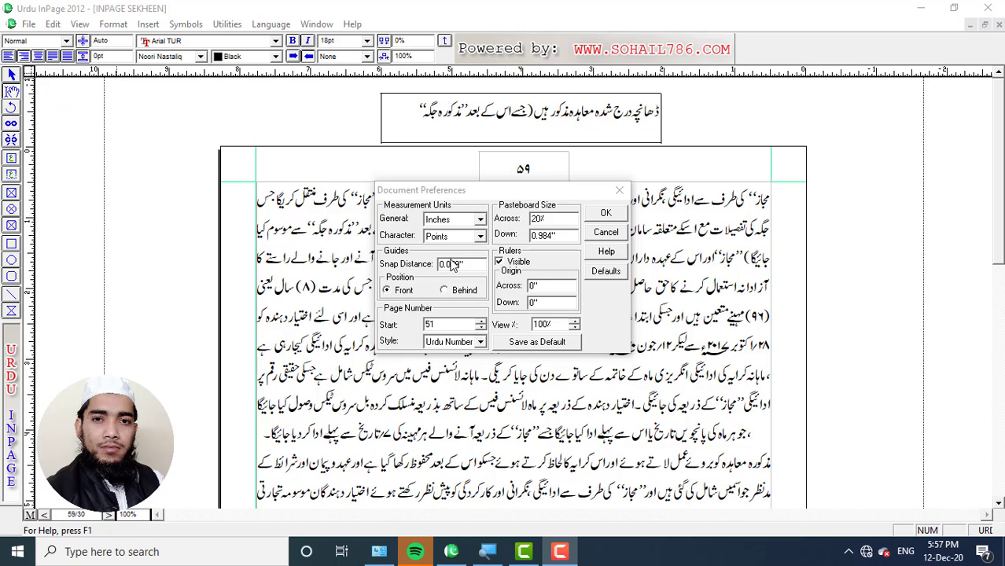
Set the ruler origin to 1 inch across and 1 inch down, and examine the rulers at the page edges
mouse_move(806, 81)
mouse_down()
mouse_move(811, 154)
mouse_move(804, 98)
mouse_up()
drag(46, 148, 191, 153)
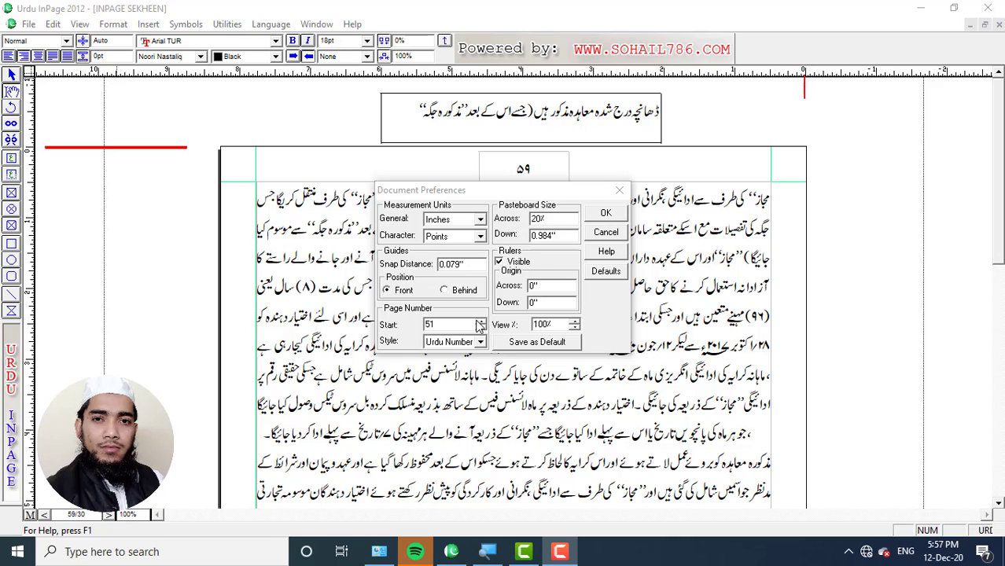
click(543, 285)
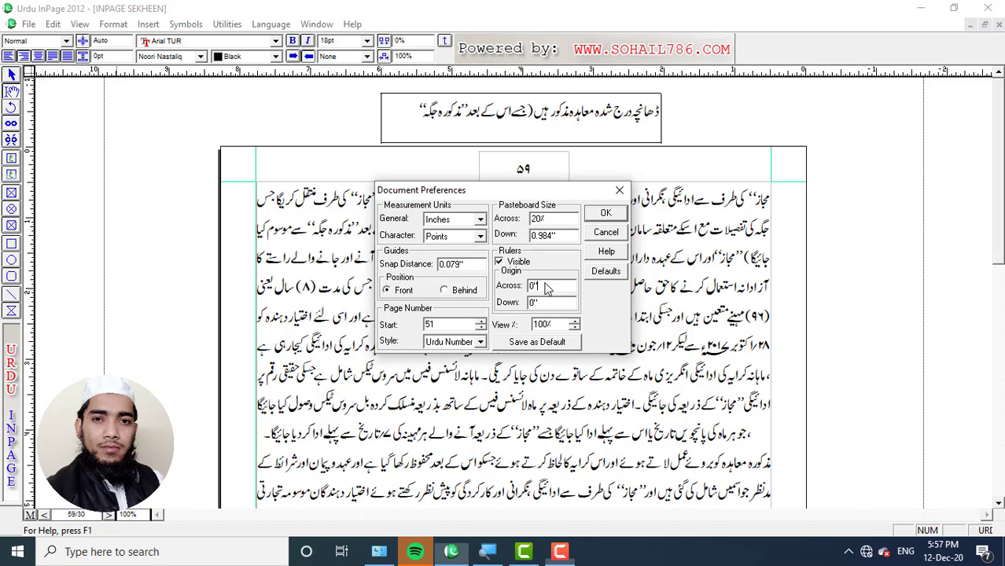
key(Tab)
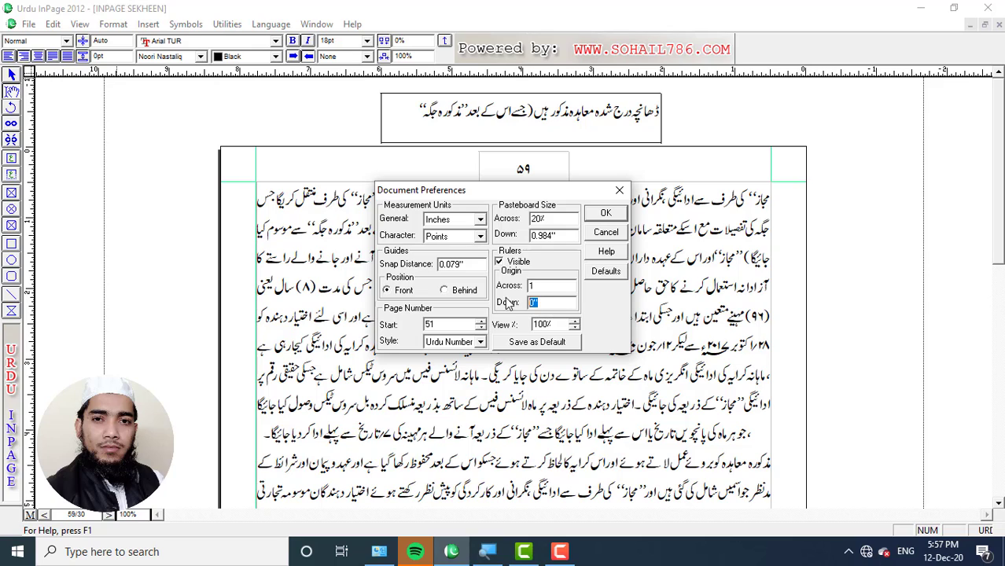
click(606, 213)
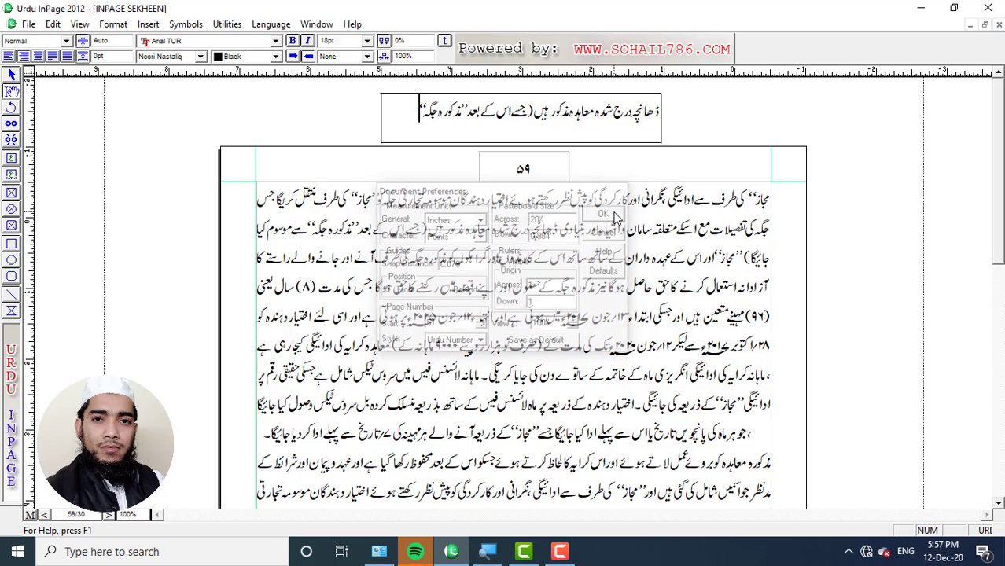
drag(806, 81, 811, 159)
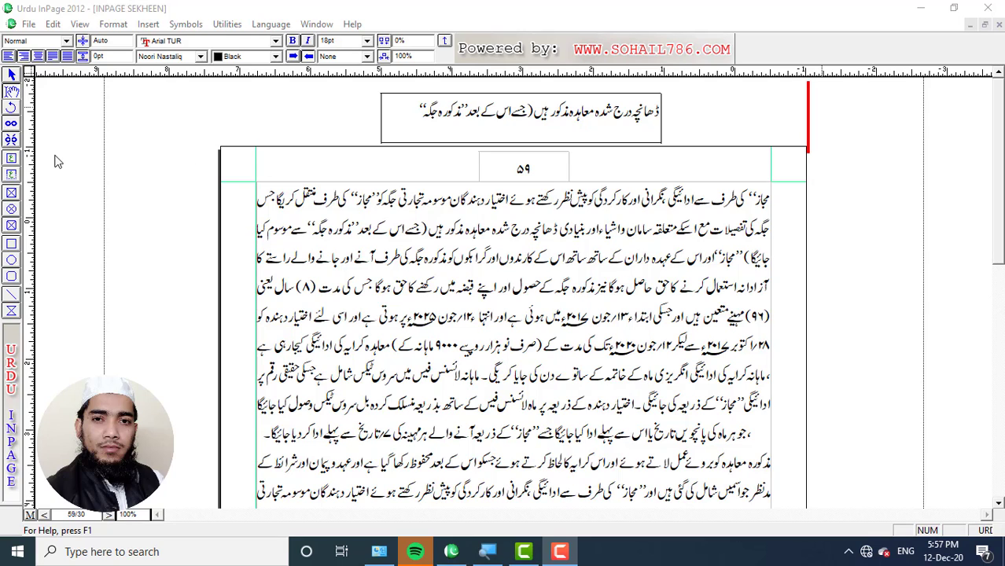
drag(100, 158, 212, 153)
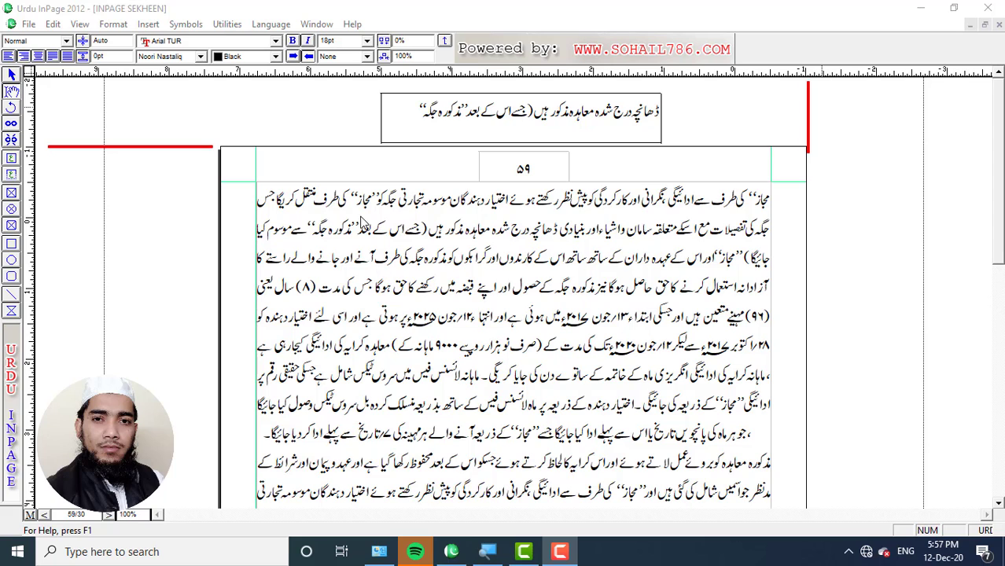
key(Escape)
Set the ruler origin to 0 across and 0 down in the document preferences
click(54, 24)
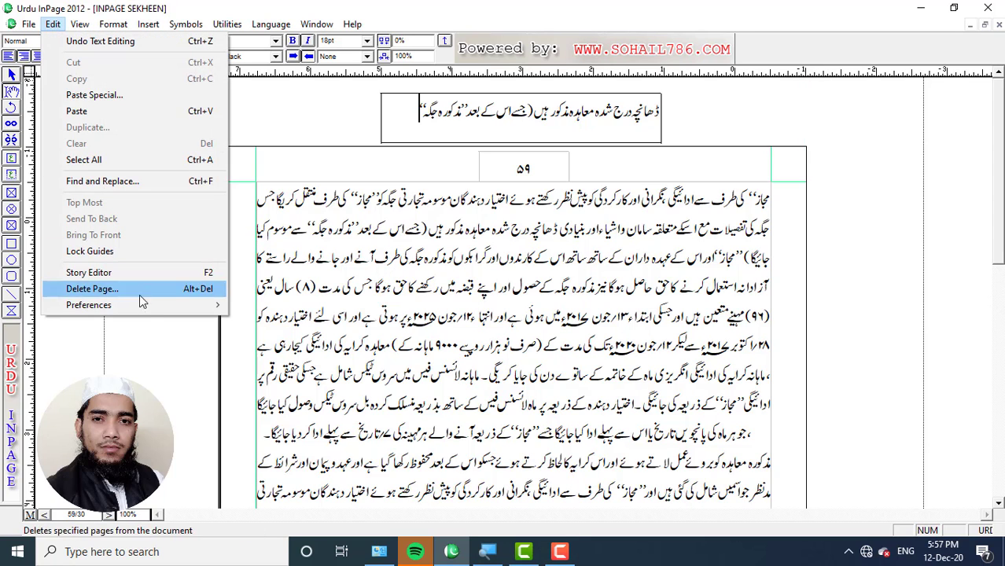
mouse_move(150, 307)
click(271, 321)
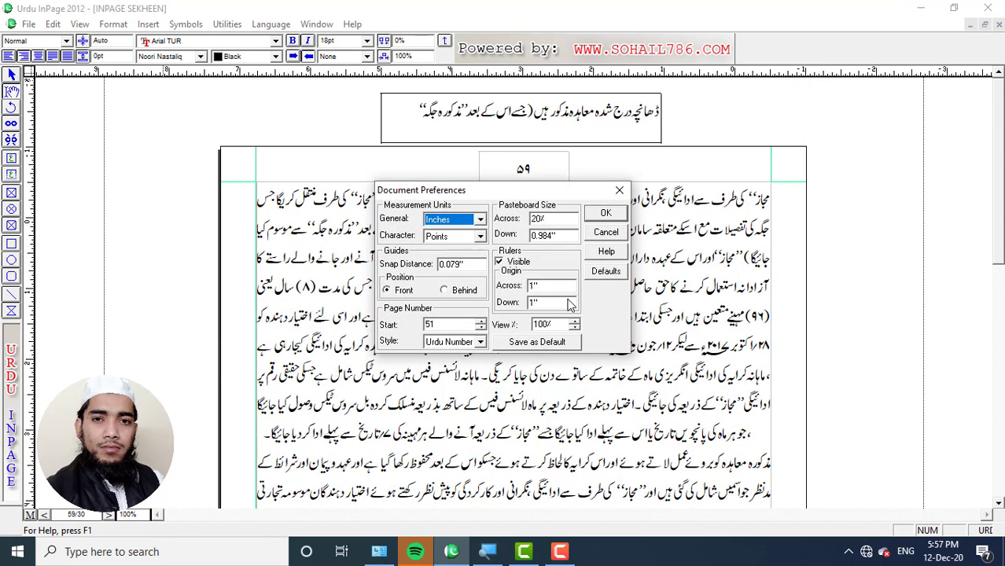
drag(555, 288, 463, 292)
text(0)
key(Tab)
text(0)
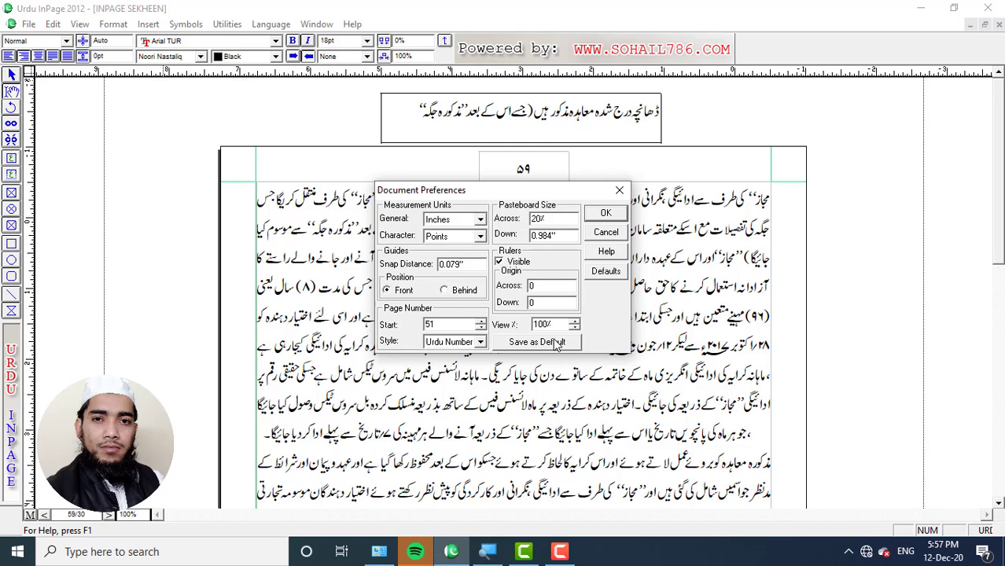
Set the document's view percentage to 150 and apply the preferences
mouse_move(486, 311)
mouse_down()
mouse_move(512, 330)
mouse_move(596, 339)
mouse_up()
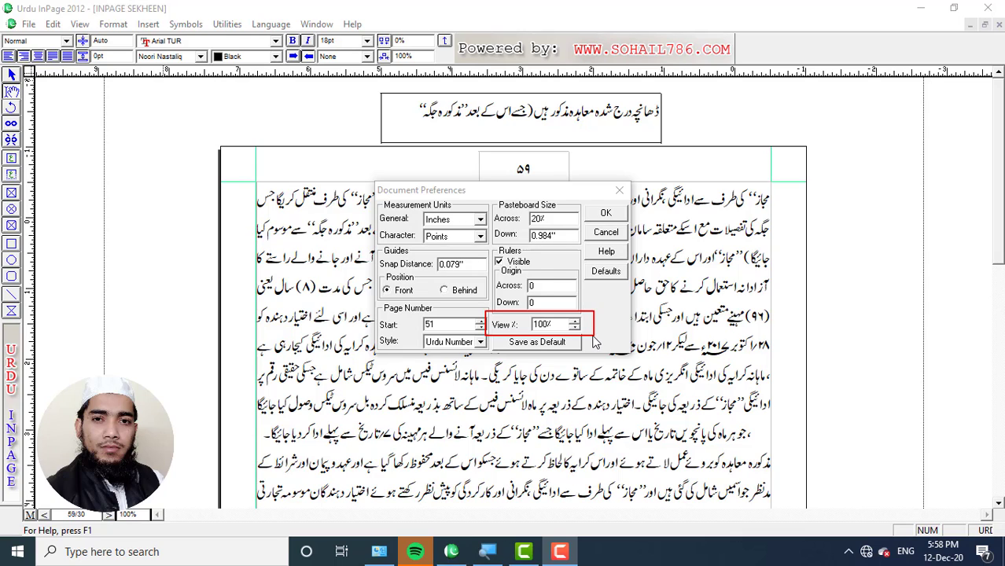
key(Escape)
drag(553, 325, 522, 323)
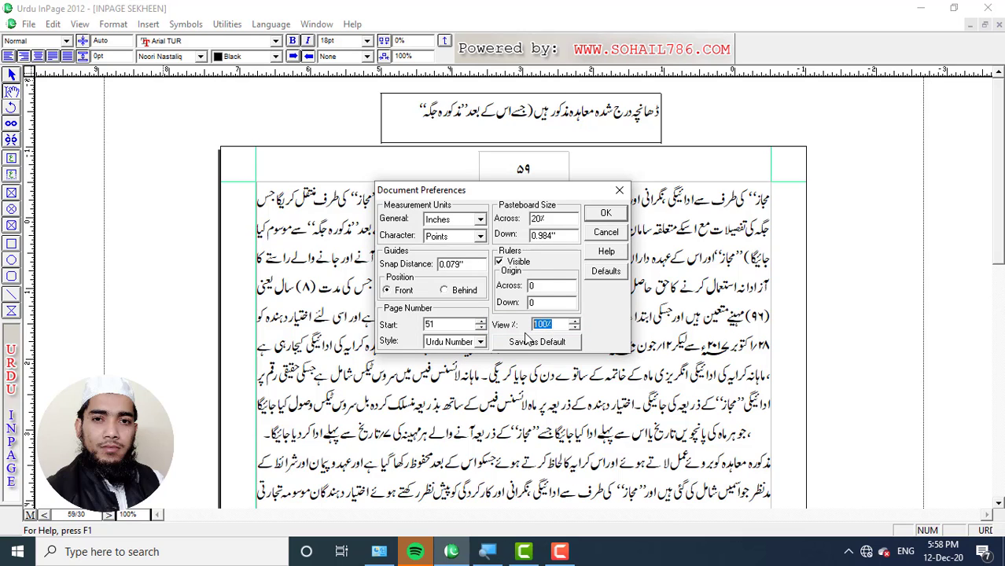
text(150)
click(606, 213)
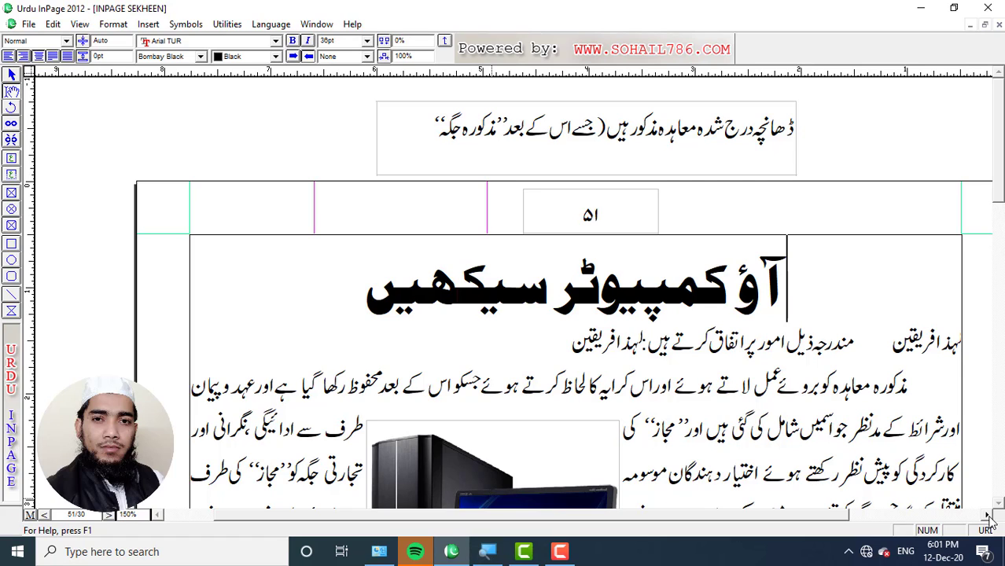
Switch the page zoom through the whole-page view, 50% and 100%, ending at 200%
key(ctrl+0)
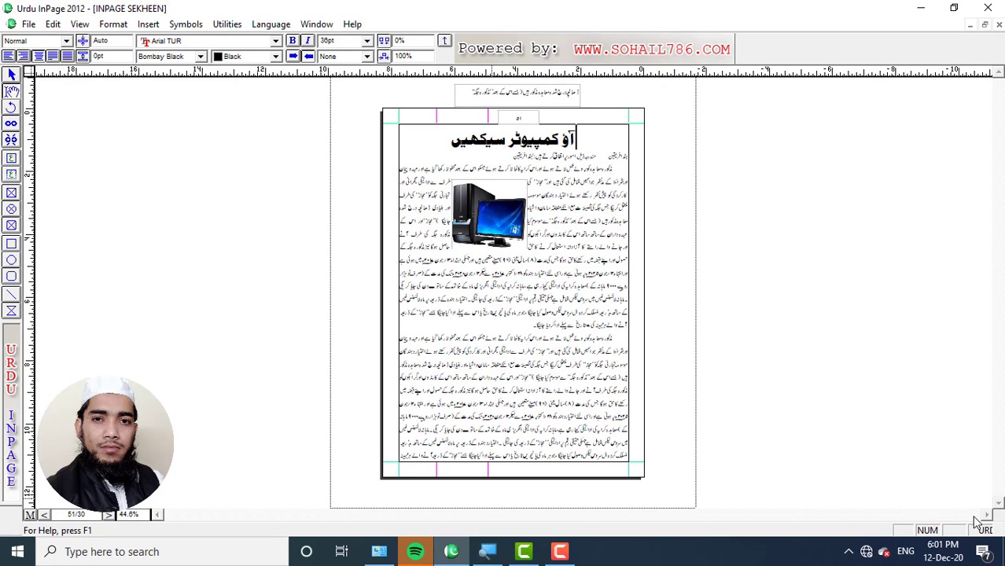
key(ctrl+5)
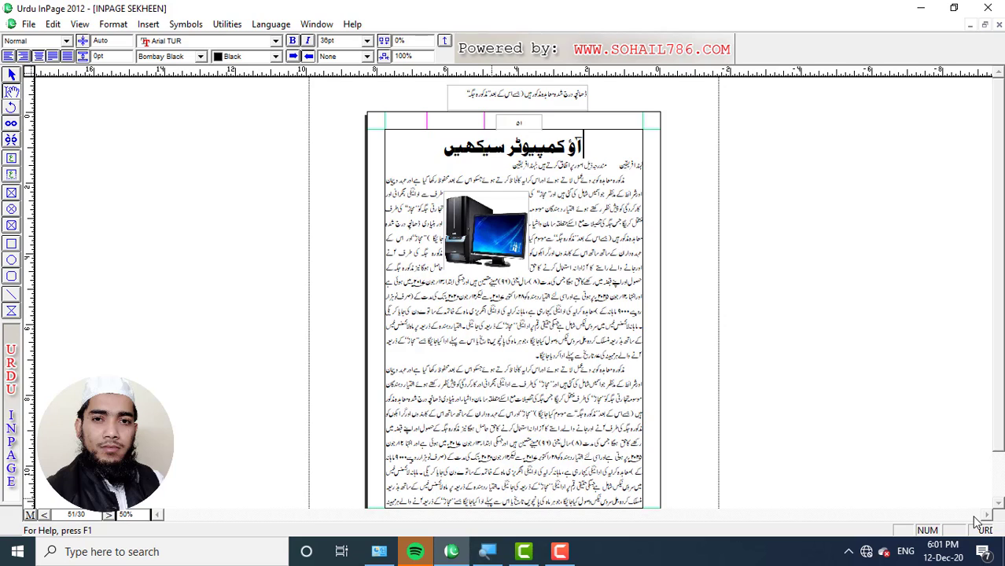
key(ctrl+1)
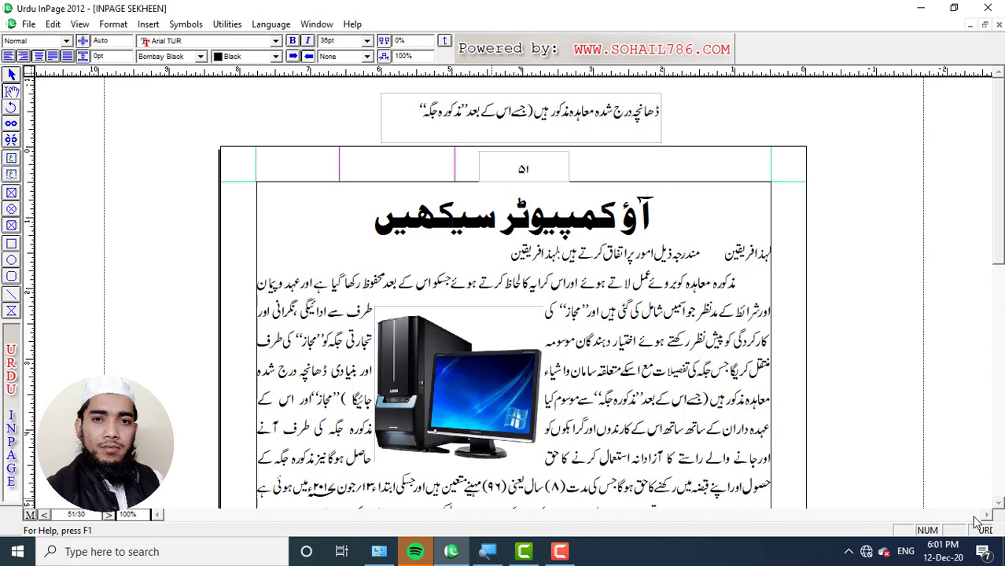
key(ctrl+2)
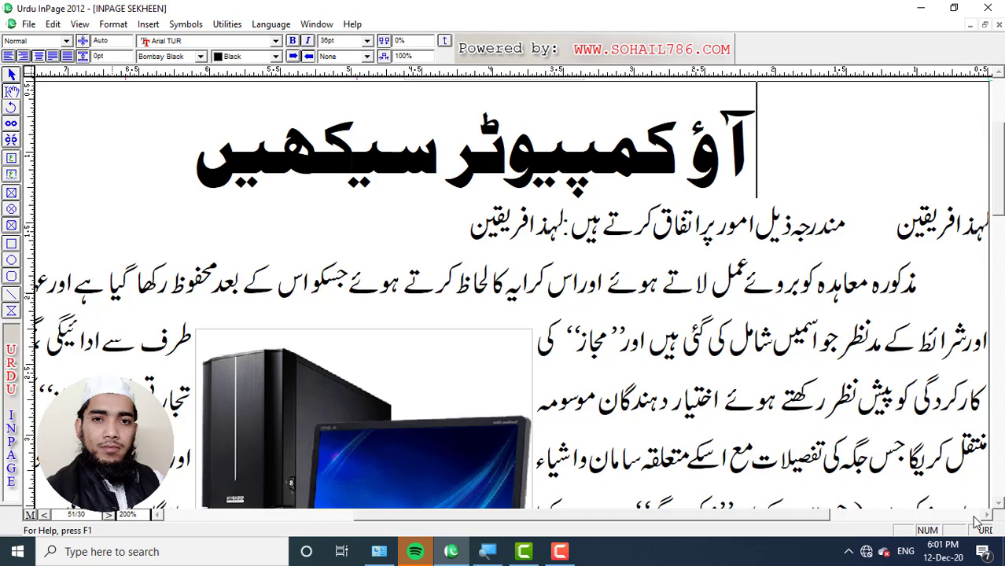
Save the current document preferences, including the 200% view, as the default for new documents
click(53, 24)
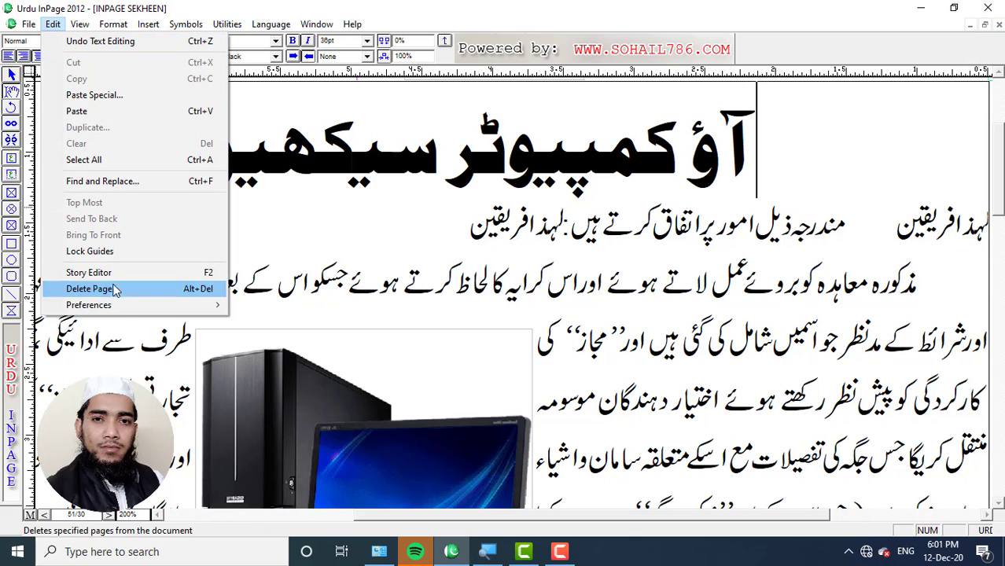
mouse_move(122, 309)
click(263, 326)
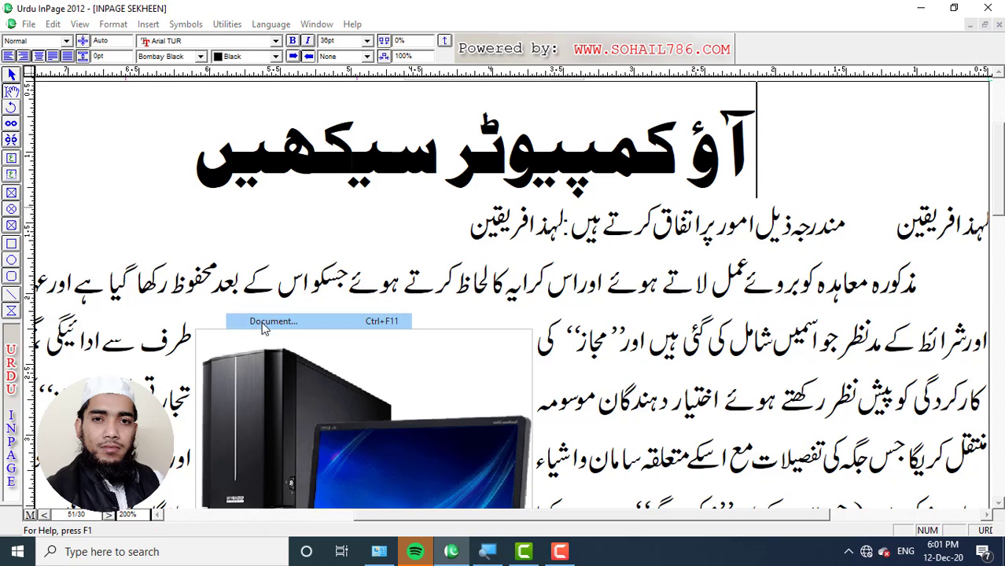
key(ctrl+shift+d)
drag(494, 333, 583, 351)
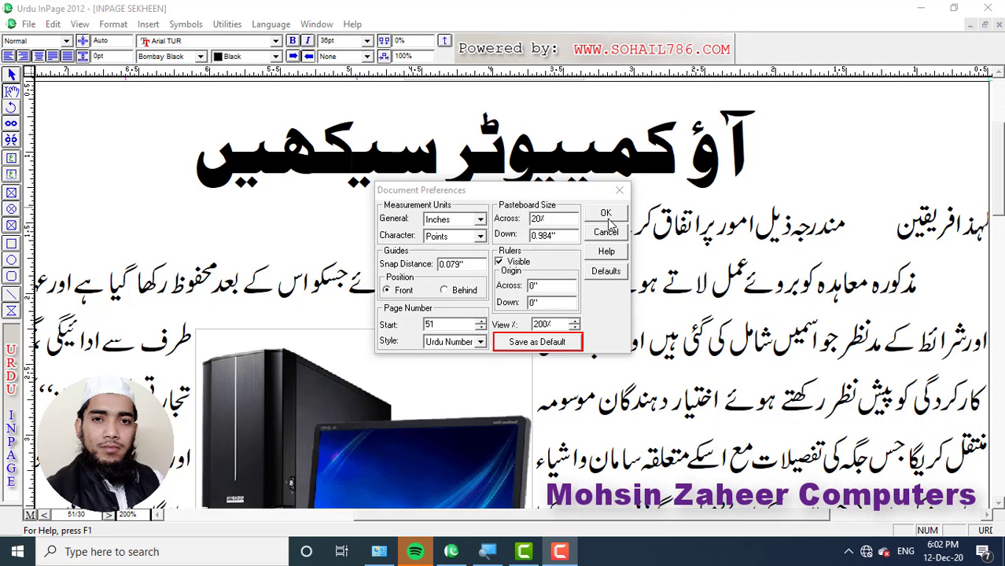
click(540, 344)
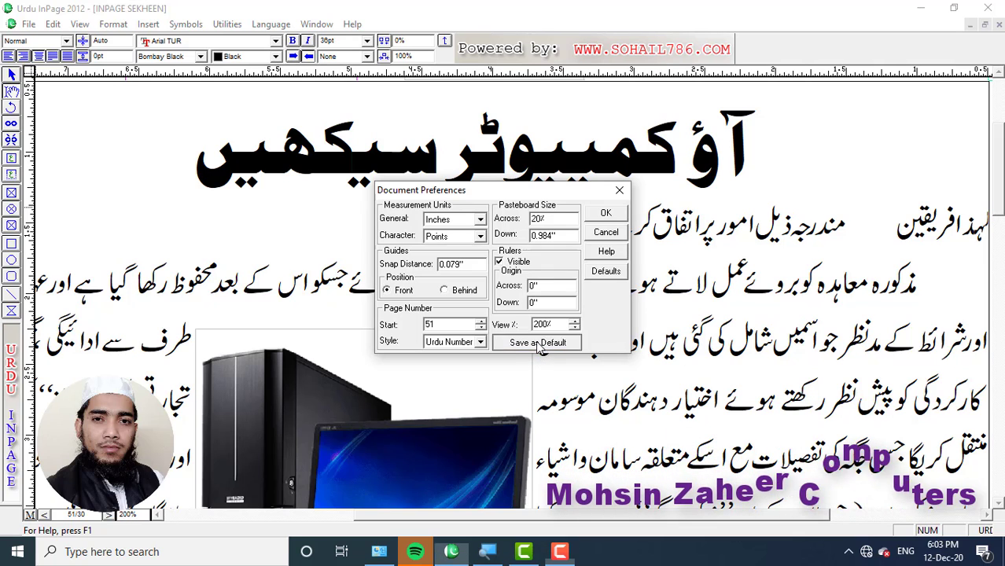
click(616, 215)
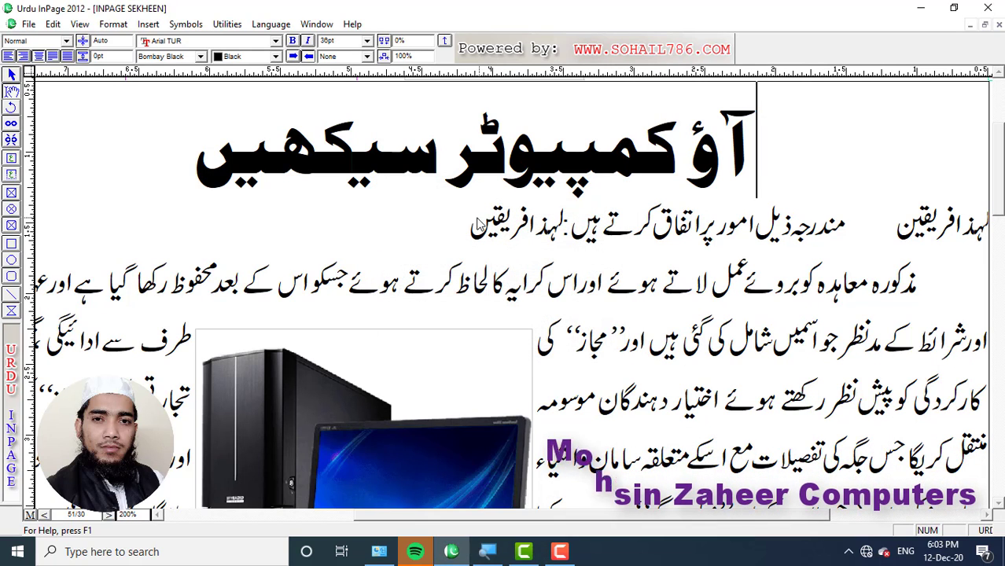
Create a new document with the offered page setup and open its document preferences
click(28, 24)
click(47, 40)
click(621, 230)
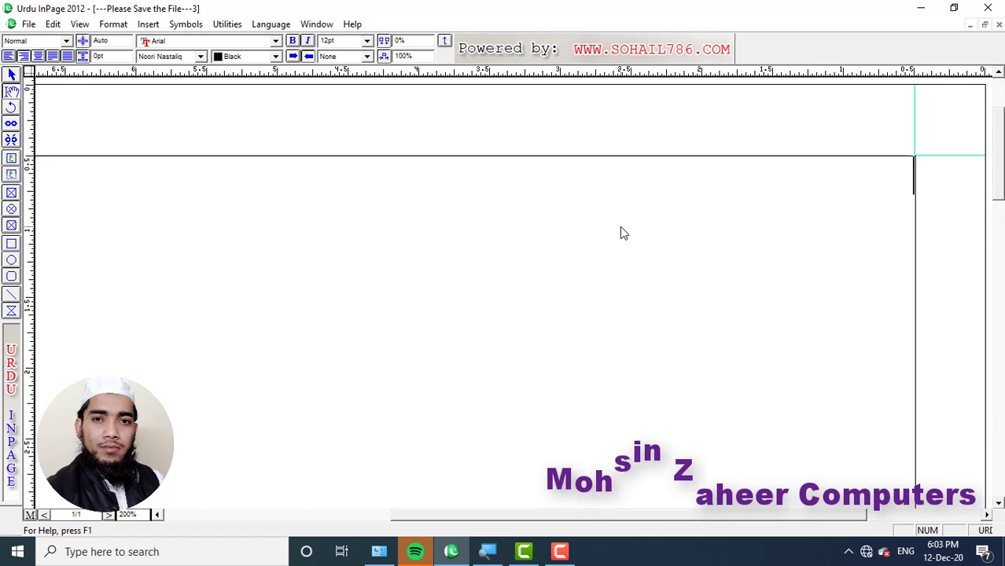
click(53, 24)
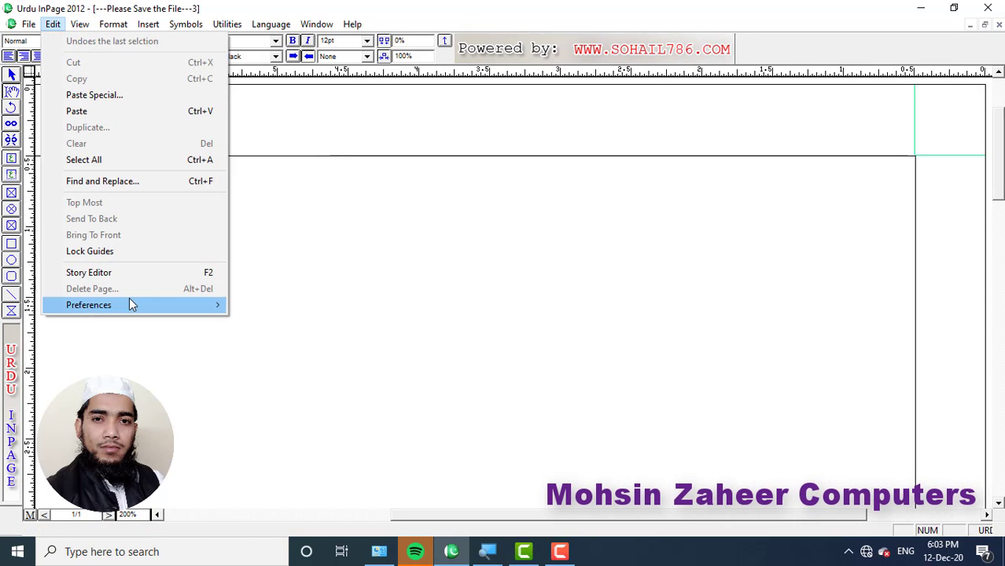
mouse_move(131, 304)
click(269, 323)
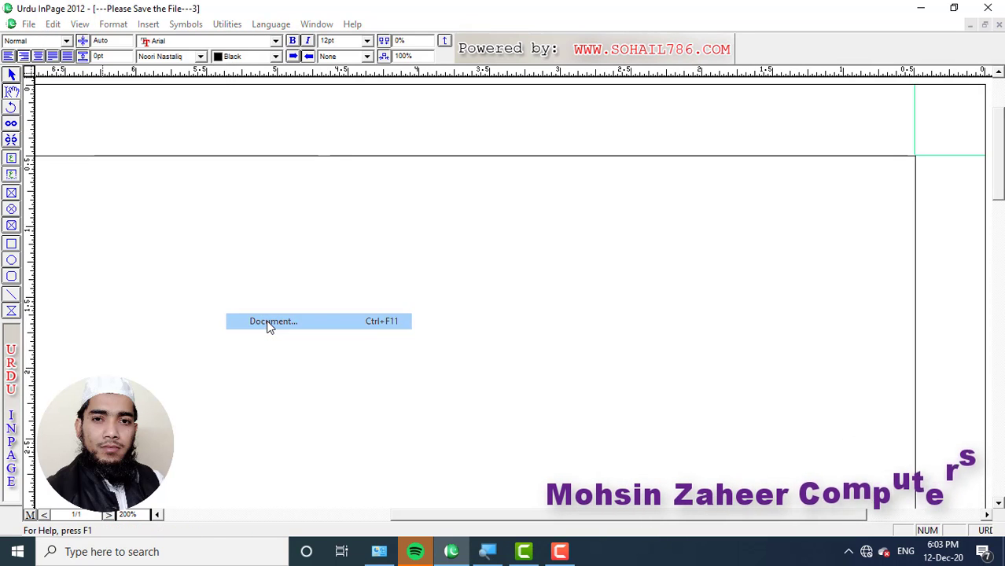